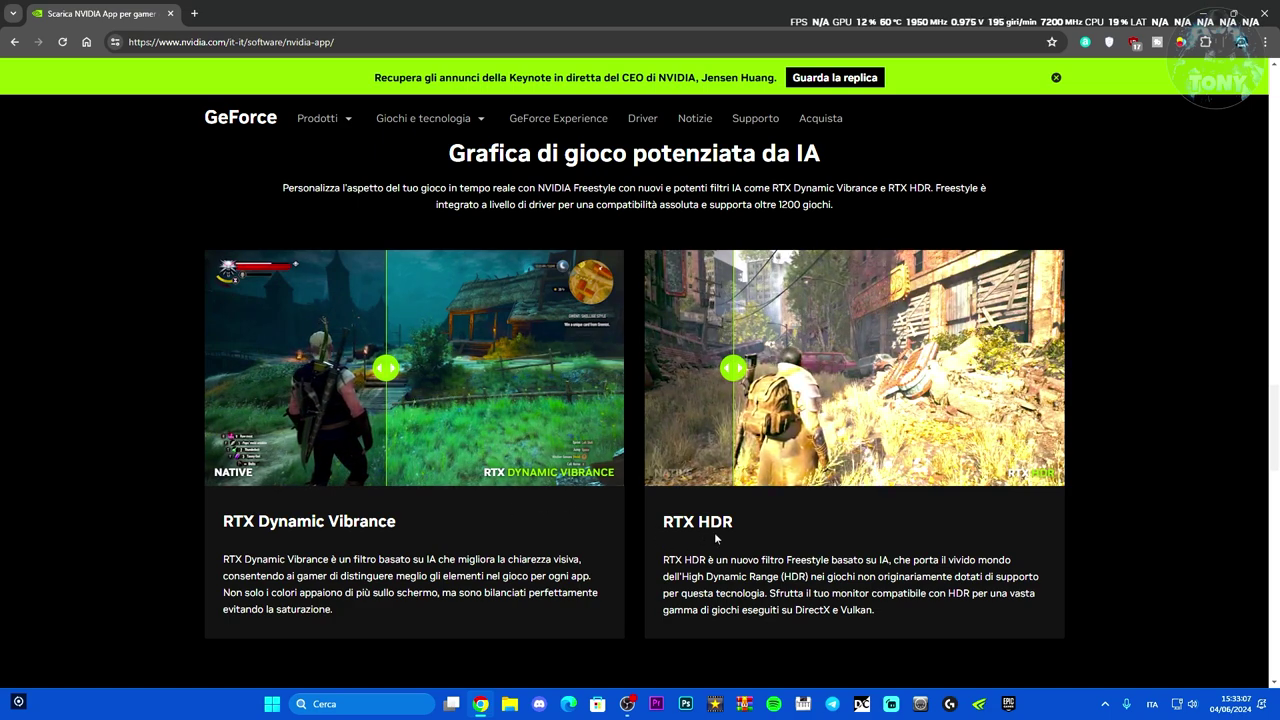
Download the NVIDIA App beta from its web page and check the browser's download progress.
mouse_move(733, 368)
left_mouse_down()
mouse_move(860, 368)
mouse_move(746, 368)
left_mouse_up()
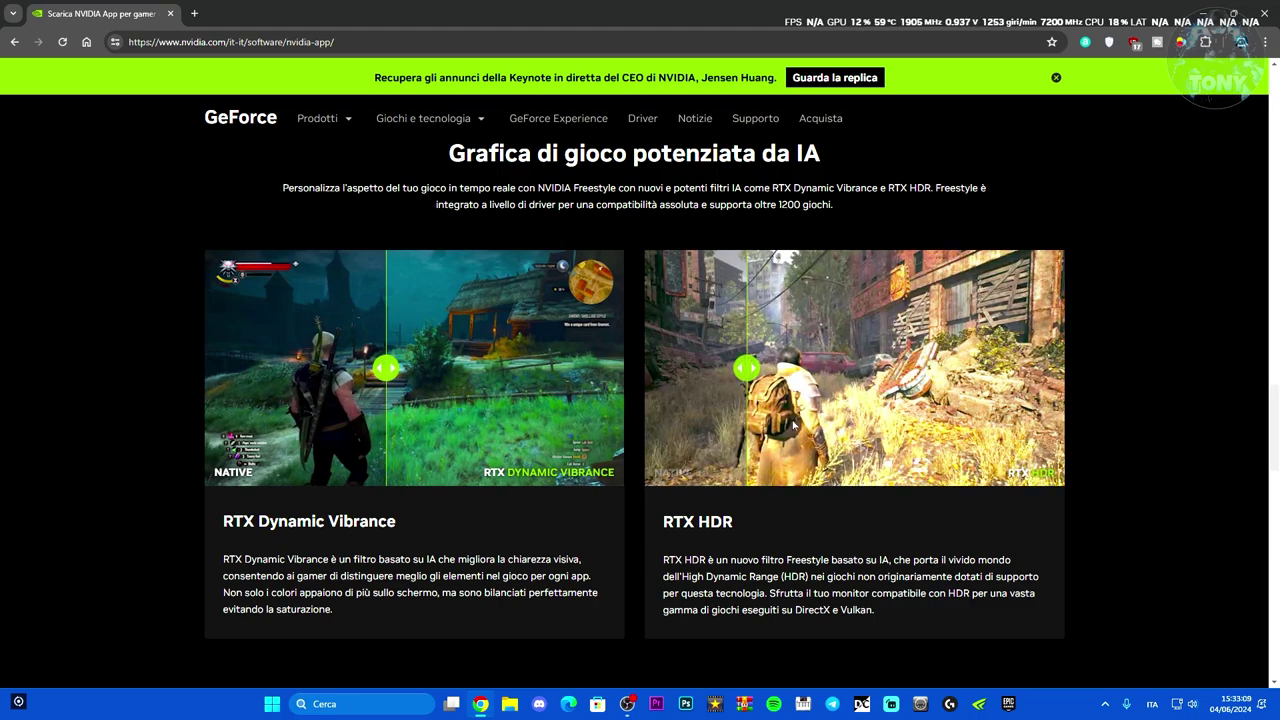
scroll(770, 385, "up", 15)
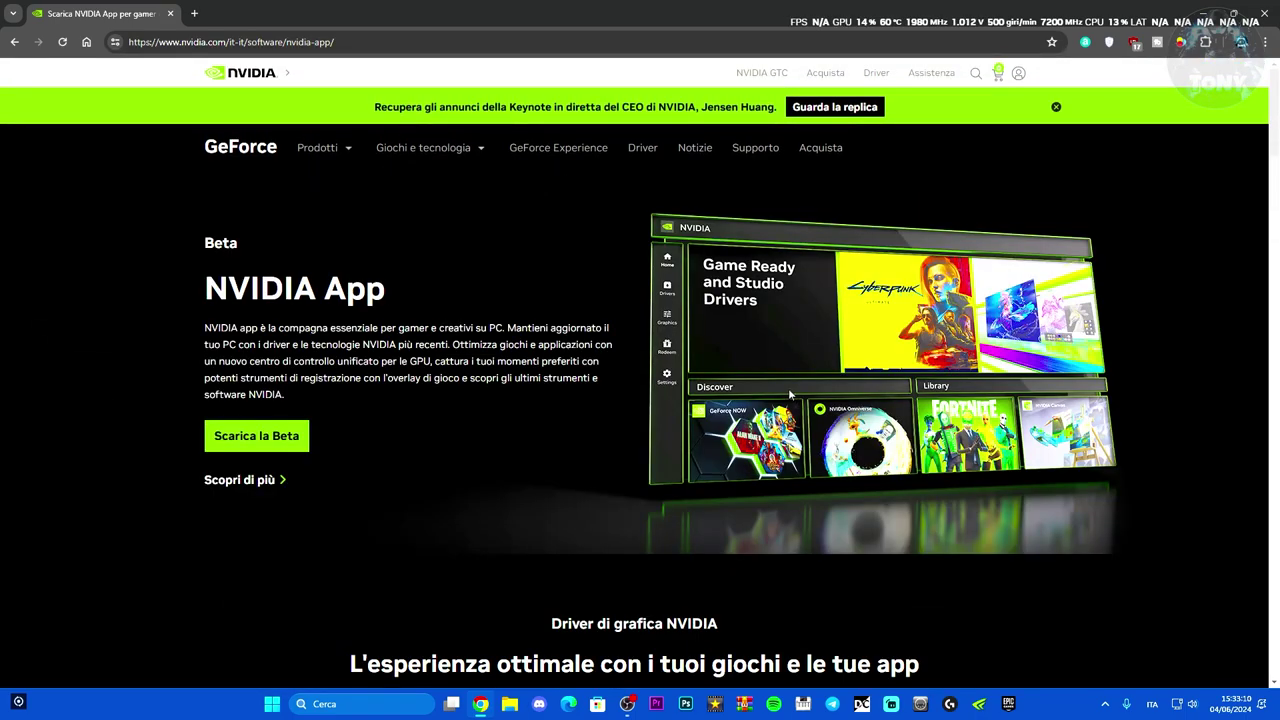
left_click(261, 444)
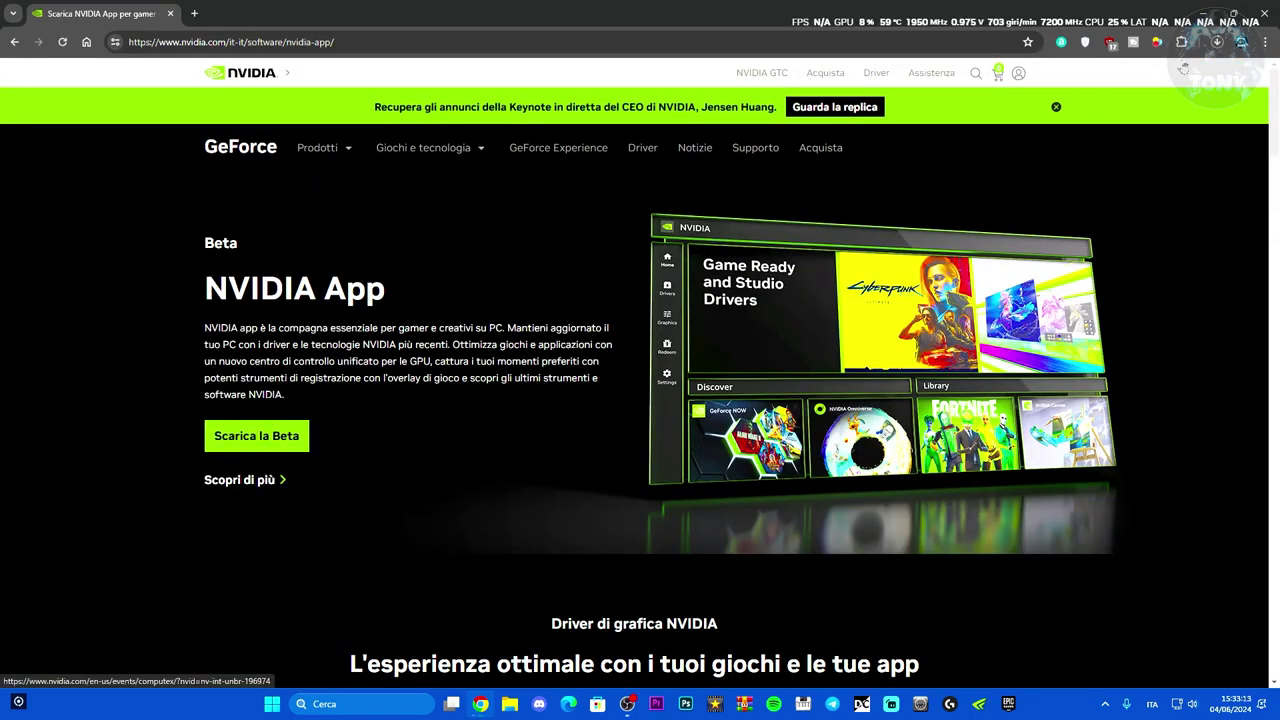
left_click(1217, 42)
left_click(1217, 42)
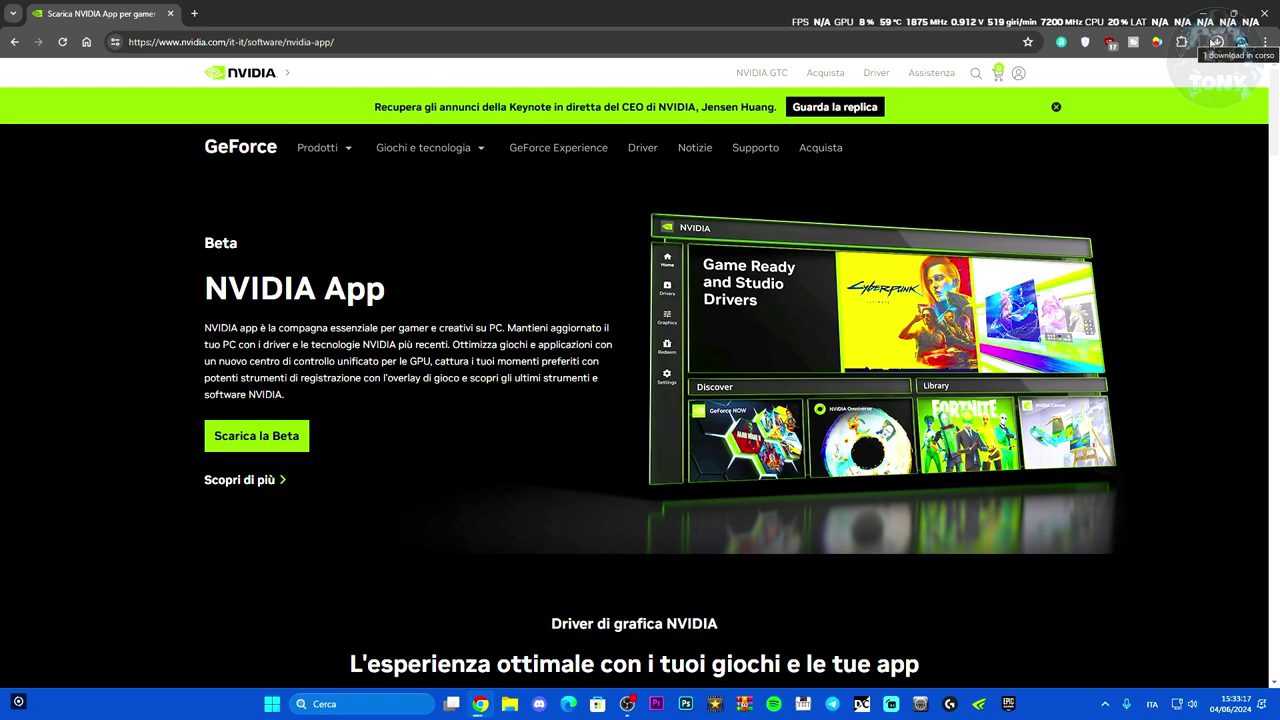
Minimize the browser, move the NVIDIA shortcut to a free area of the desktop and launch the NVIDIA app from it.
left_click(1205, 13)
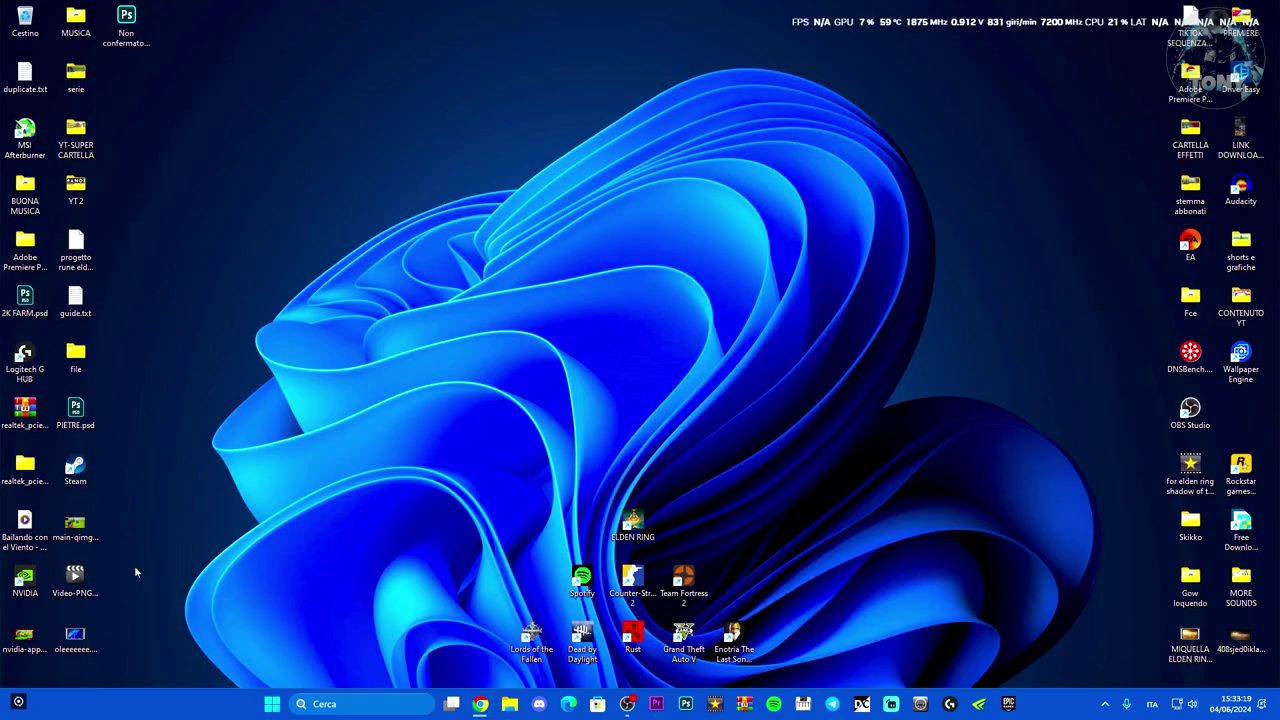
left_click_drag(25, 578, 531, 245)
double_click(531, 243)
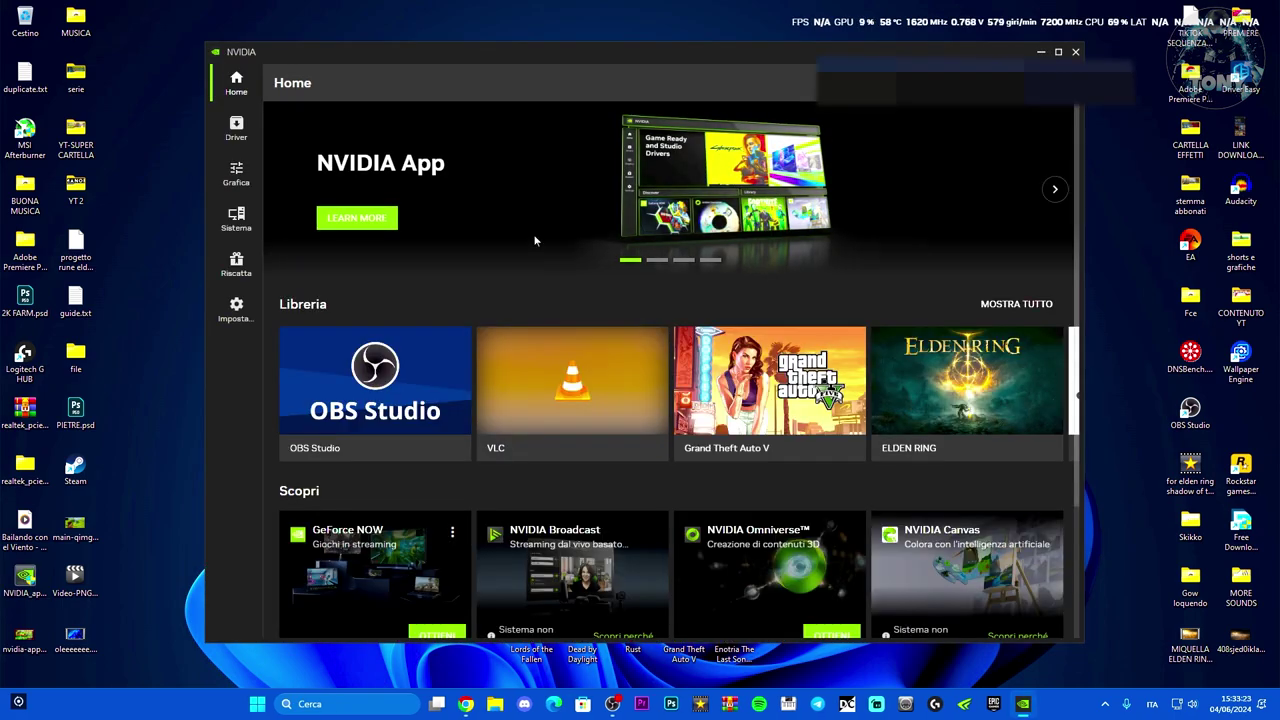
Look through the driver page, the graphics program settings, the system overview and the system performance statistics.
left_click(236, 128)
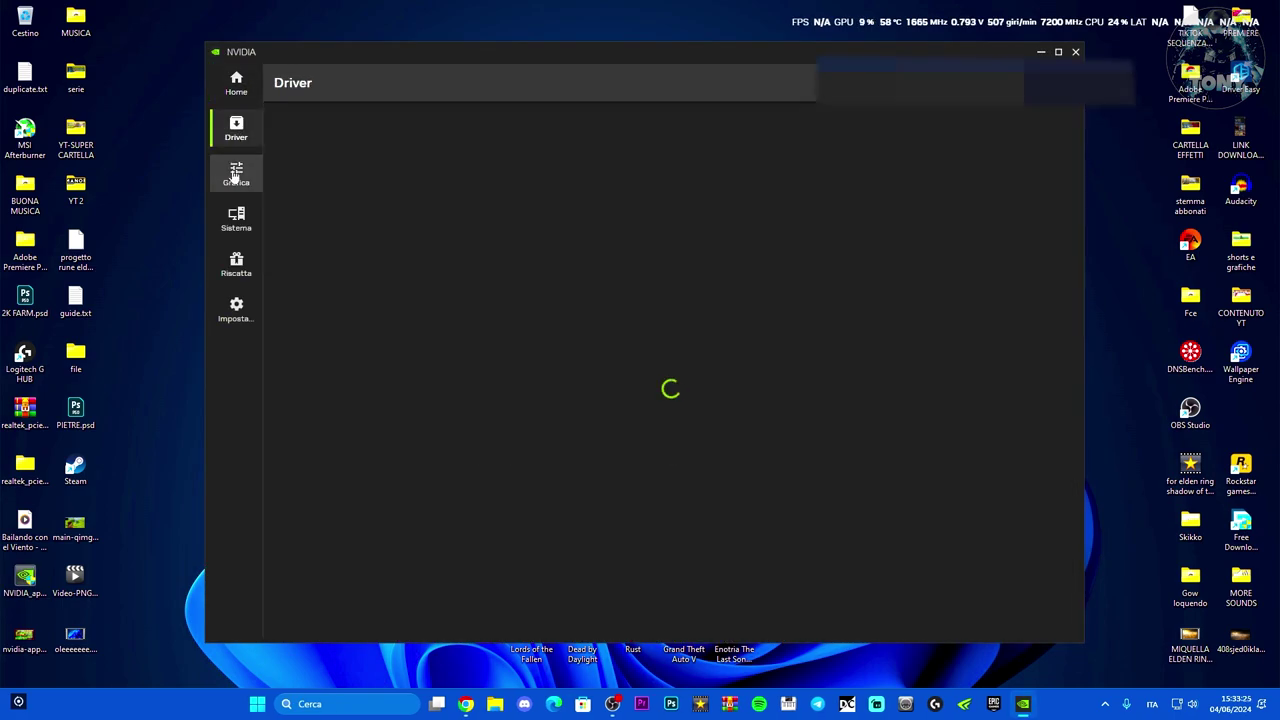
left_click(236, 173)
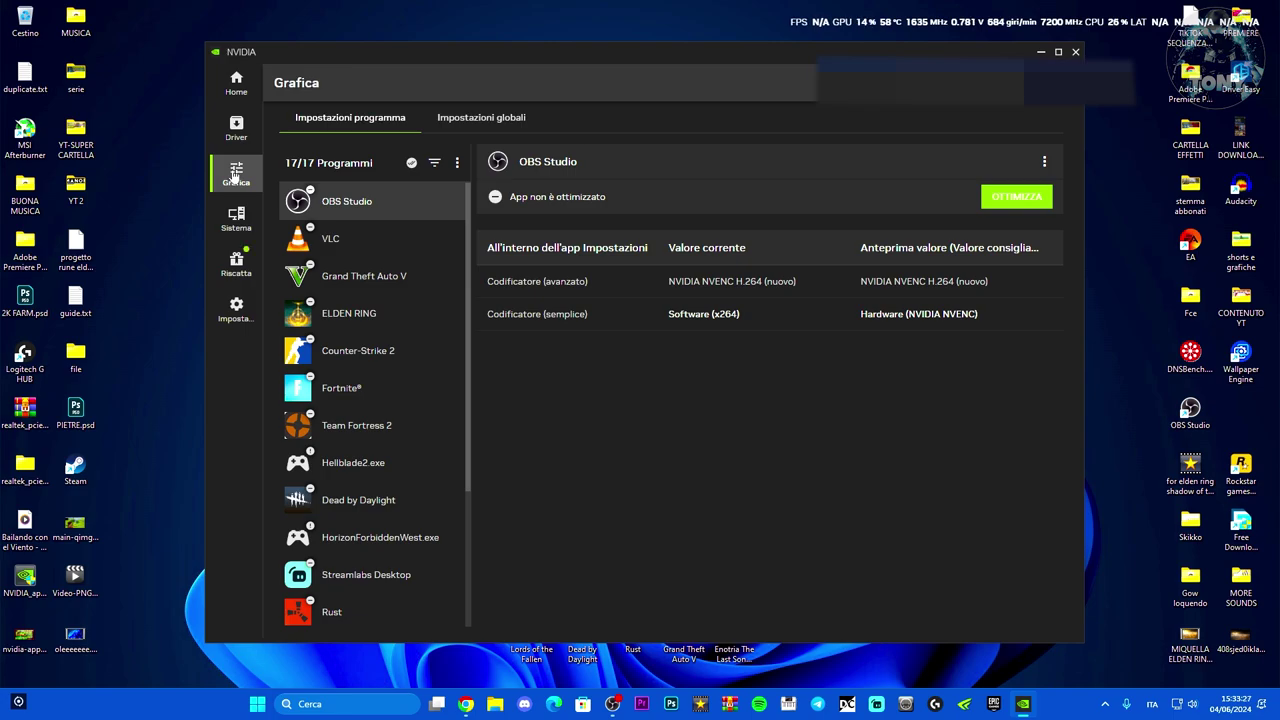
left_click(236, 222)
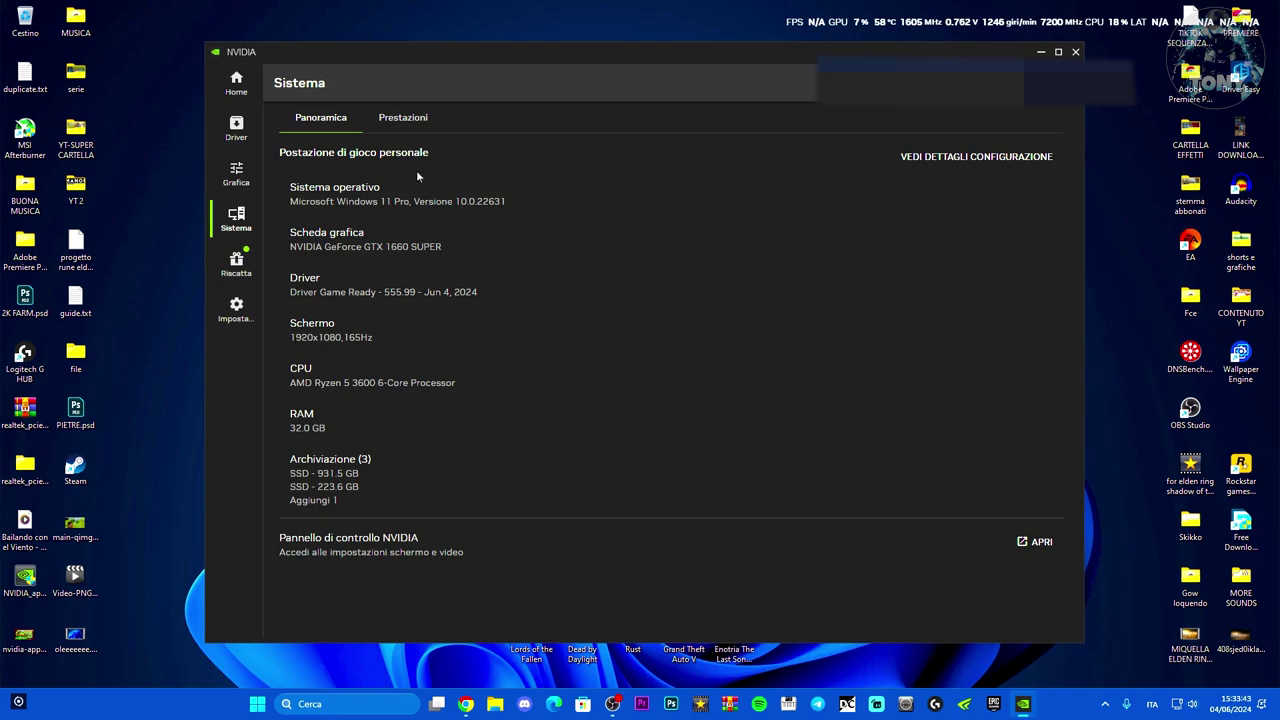
left_click(403, 117)
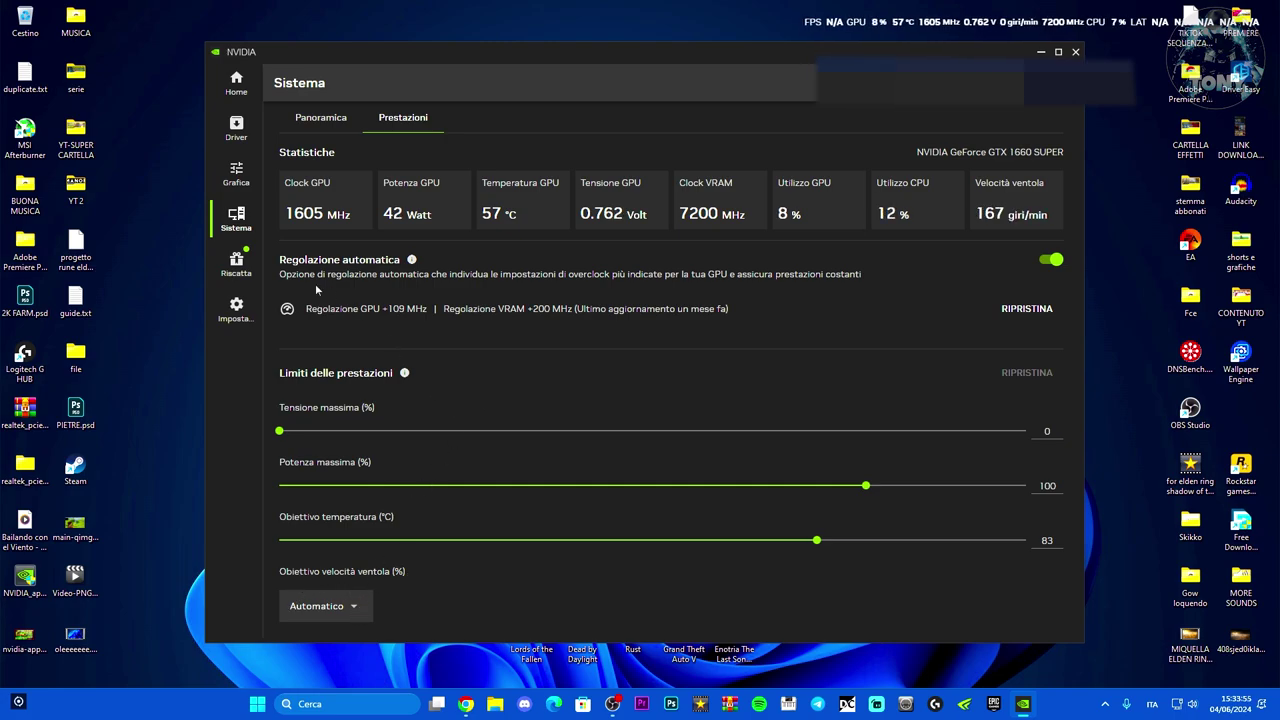
Switch the driver type from Game Ready to Driver Studio on the driver page.
left_click(236, 130)
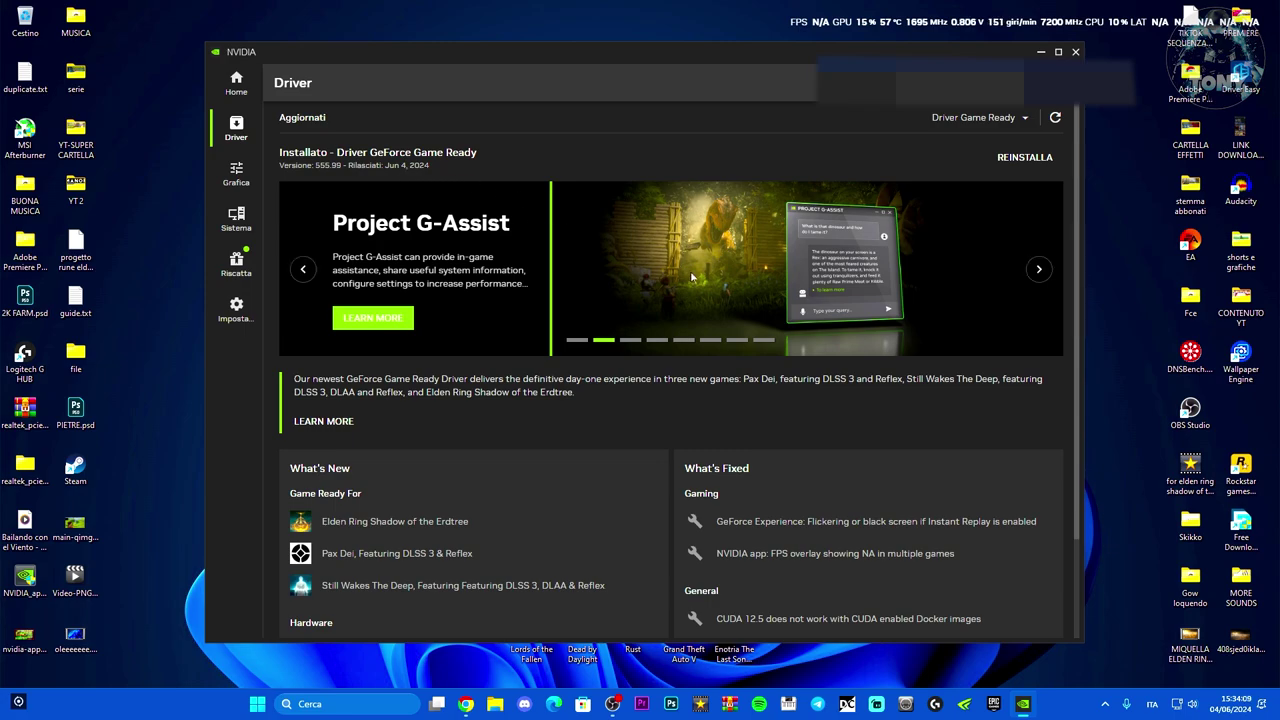
left_click(962, 120)
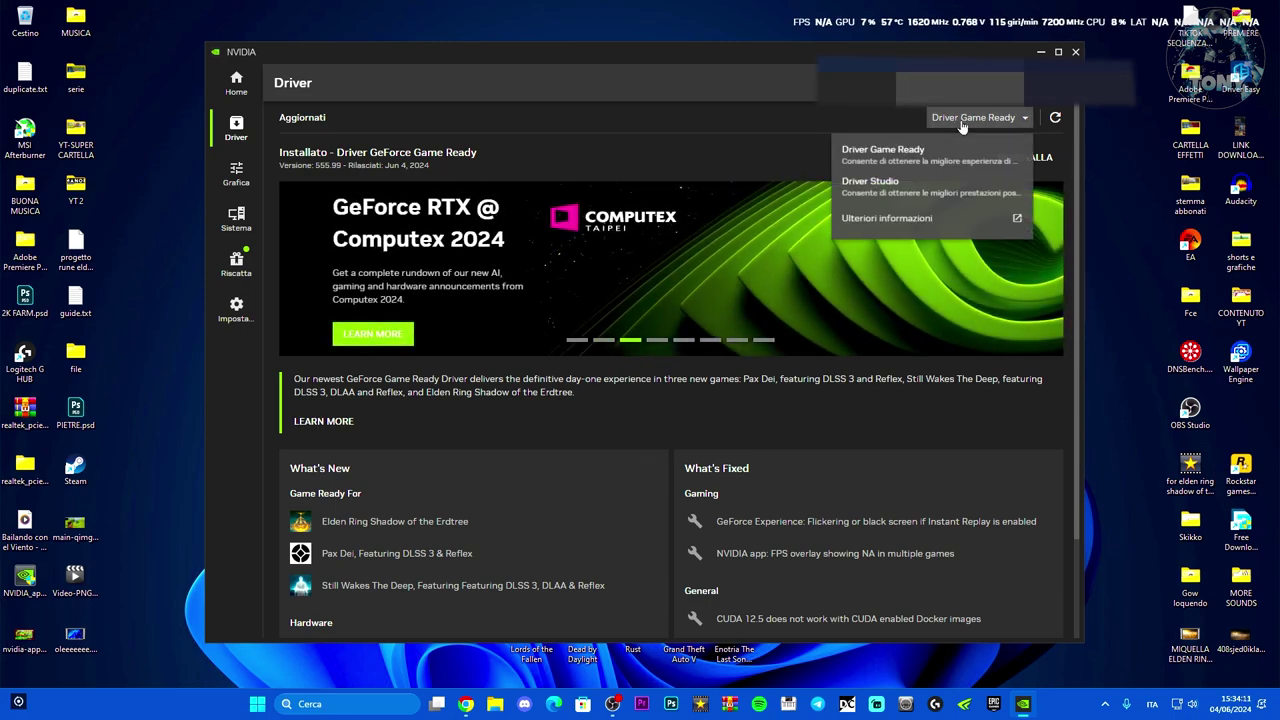
left_click(885, 185)
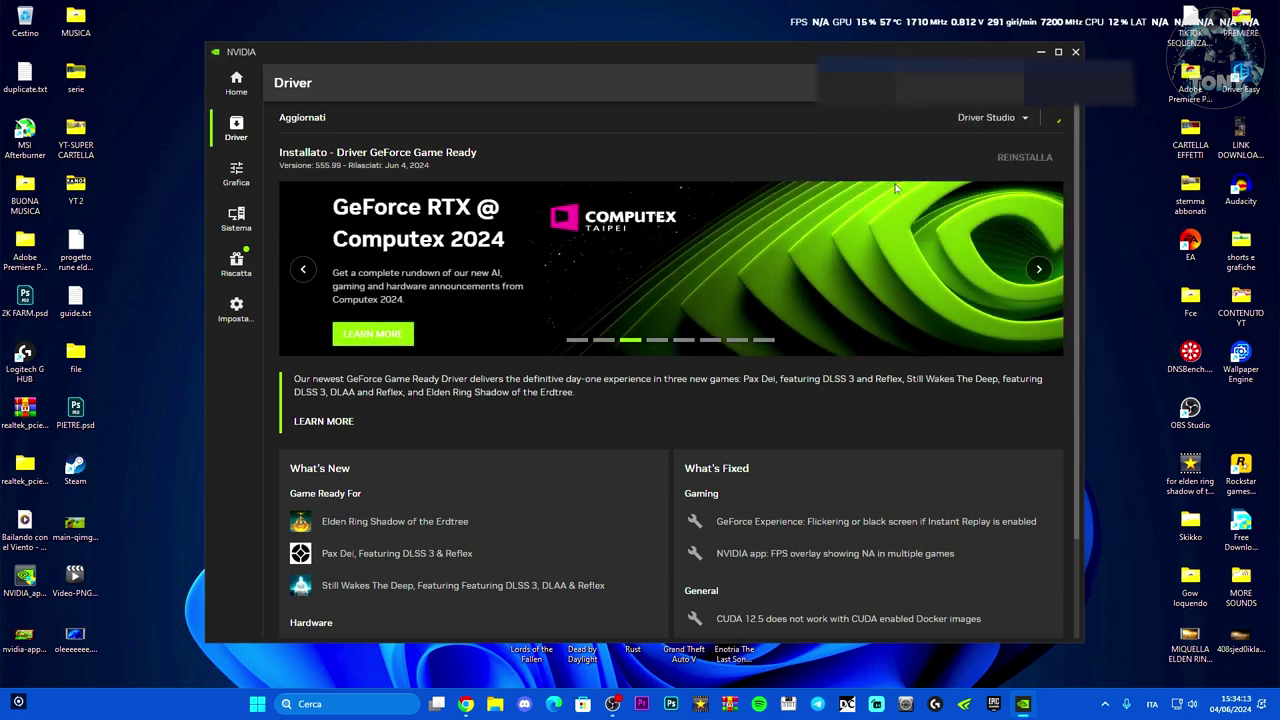
left_click(986, 117)
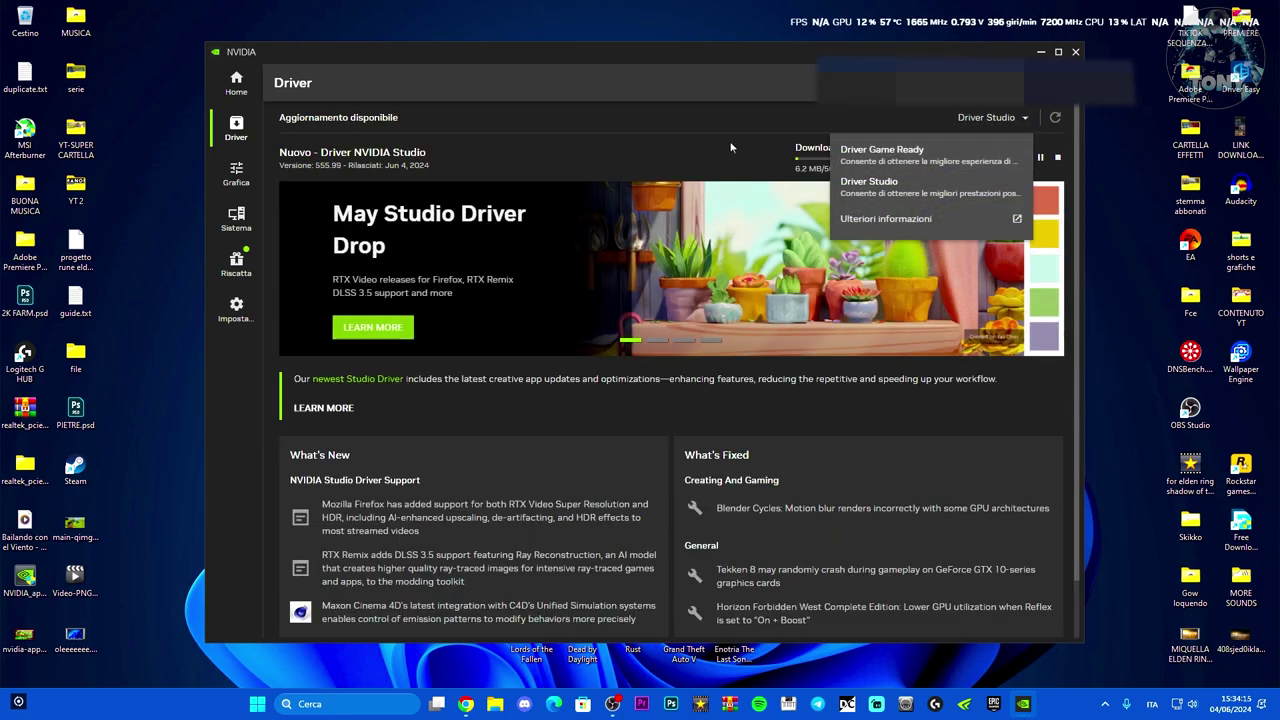
left_click(729, 147)
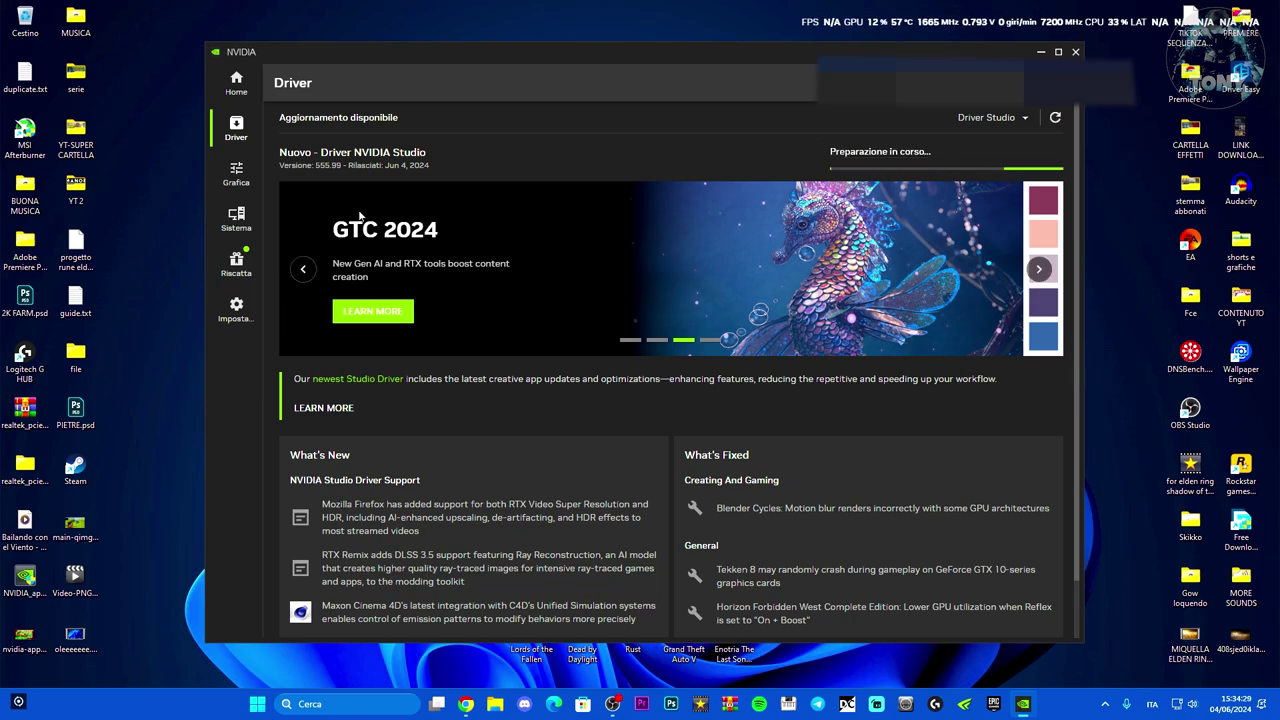
Optimize Grand Theft Auto V in the graphics program settings and apply the maximum performance end of its performance-quality scale.
left_click(233, 182)
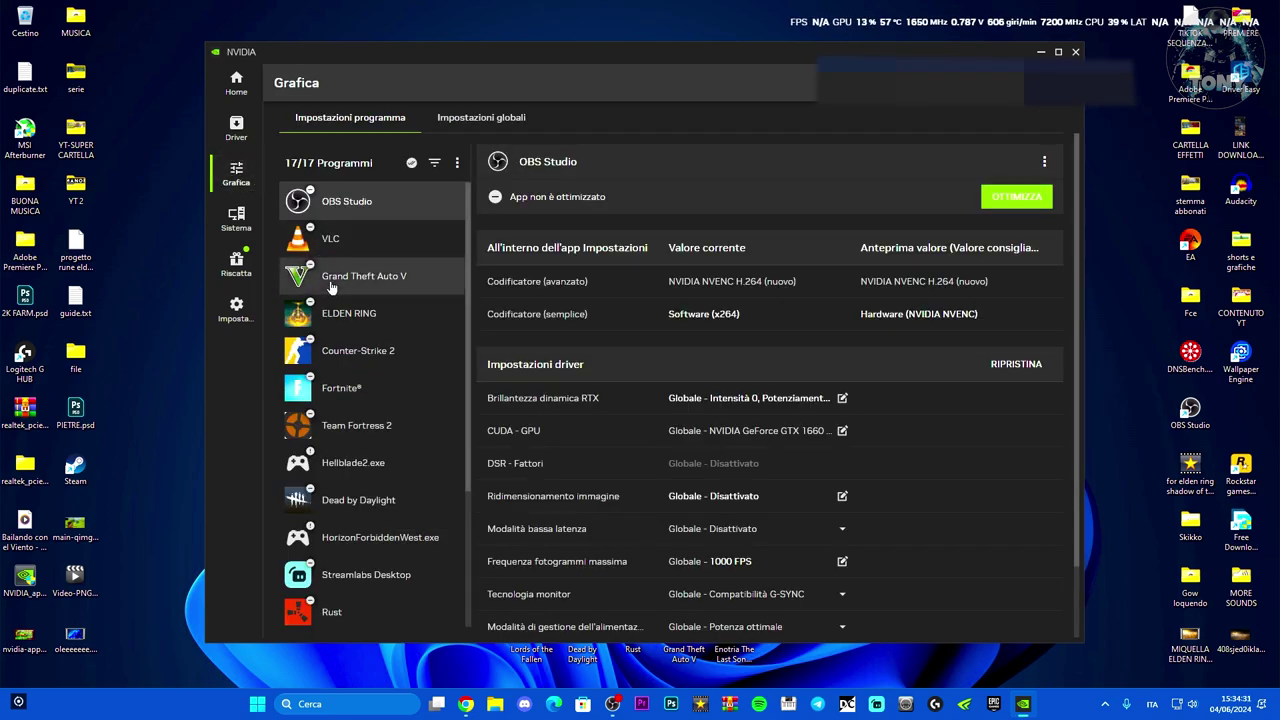
scroll(370, 260, "down", 3)
scroll(371, 255, "up", 3)
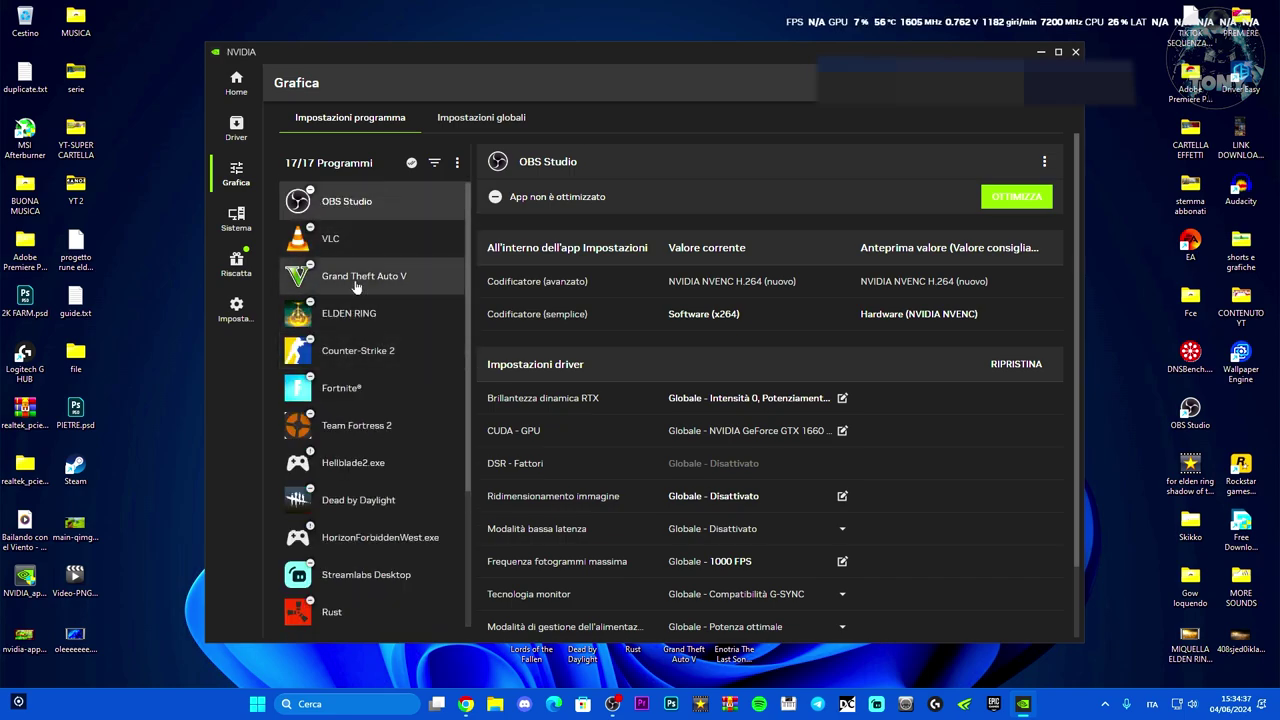
left_click(355, 280)
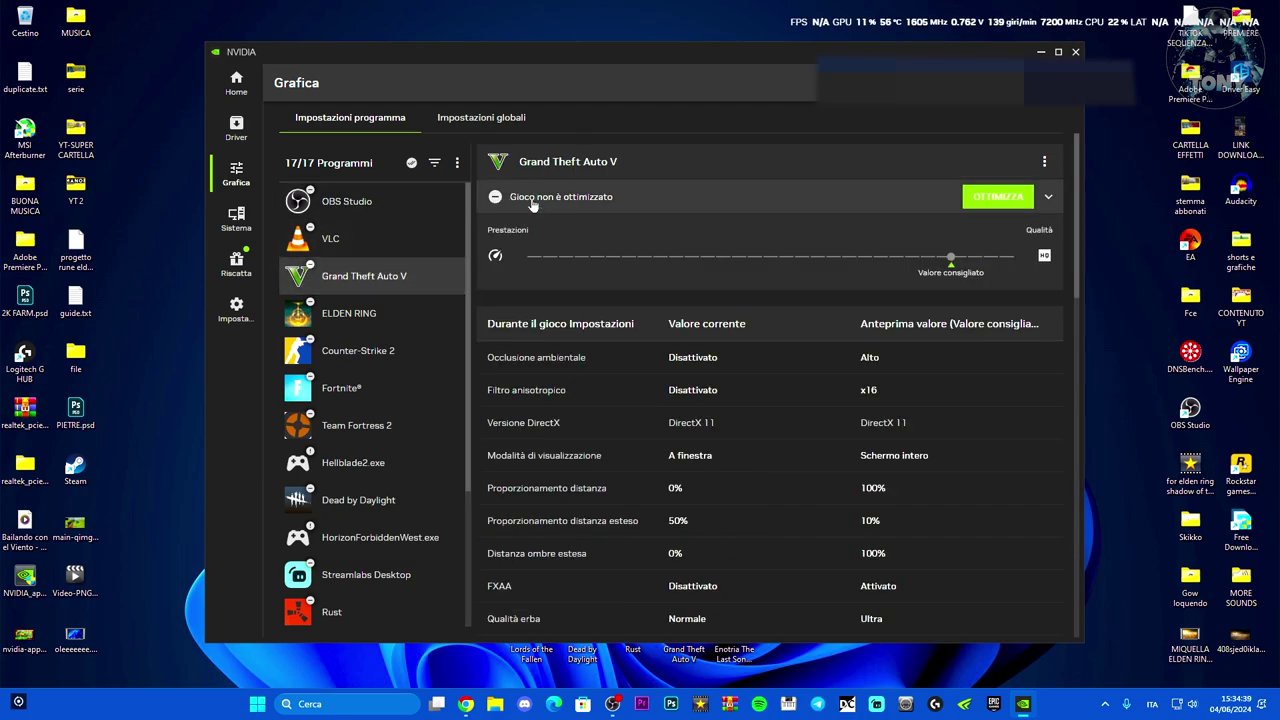
left_click(984, 200)
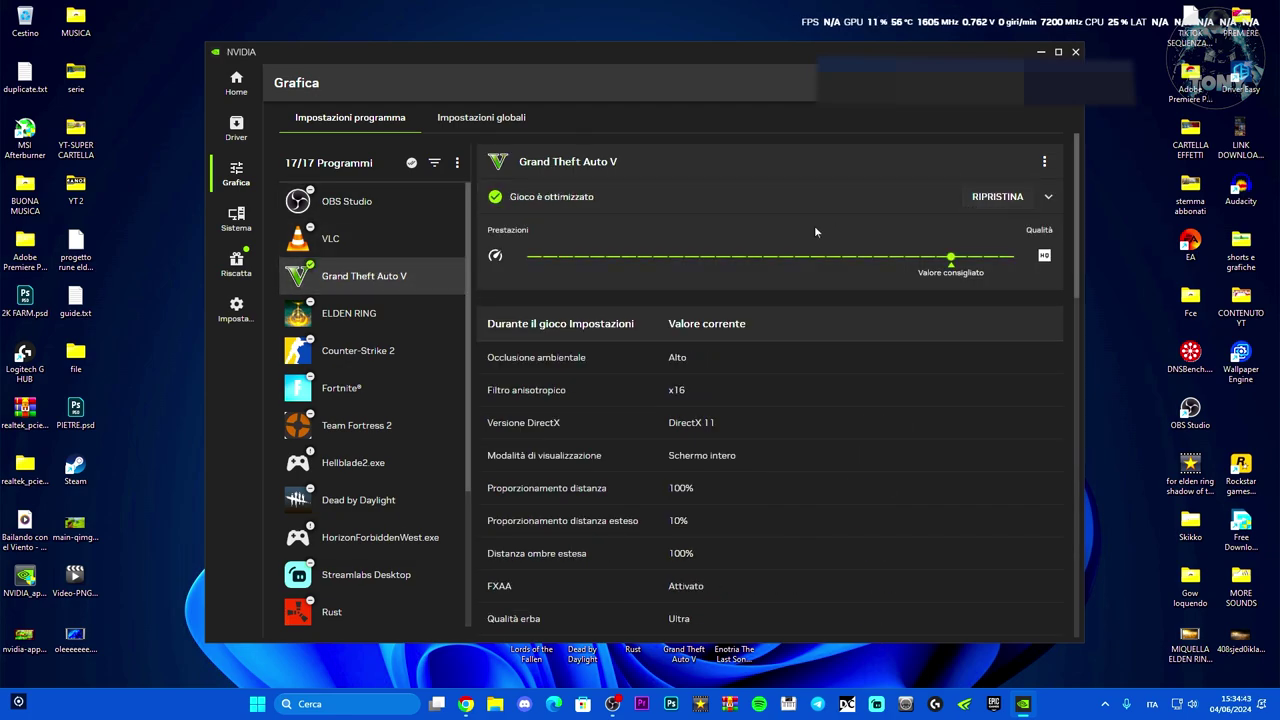
left_click(494, 255)
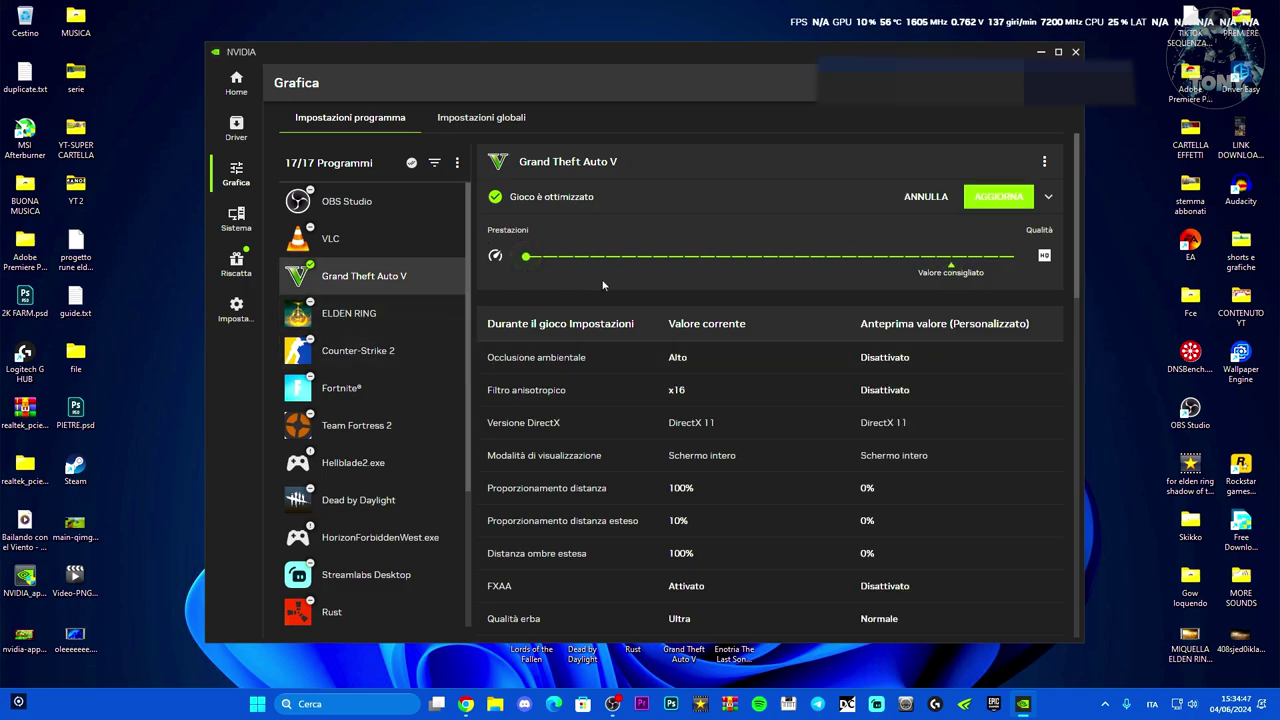
left_click(995, 196)
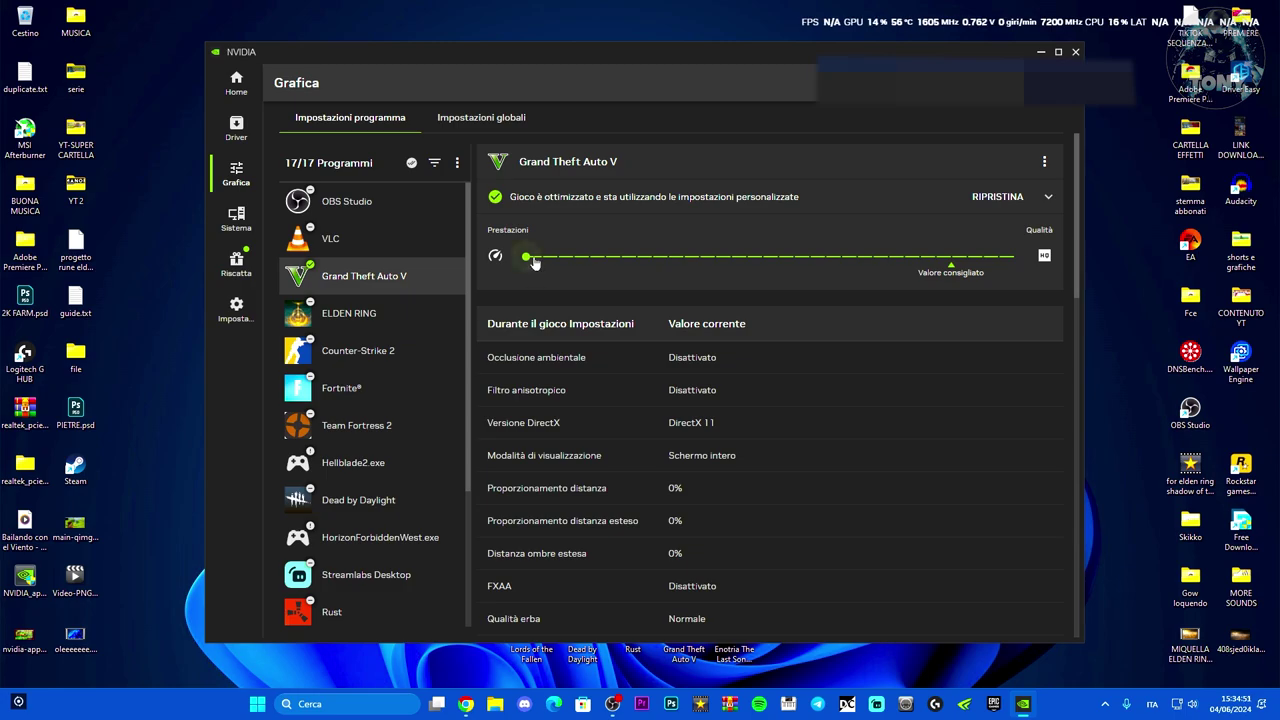
Apply the highest quality level to Grand Theft Auto V and return it to the maximum performance level.
left_click_drag(535, 260, 1060, 272)
left_click(998, 196)
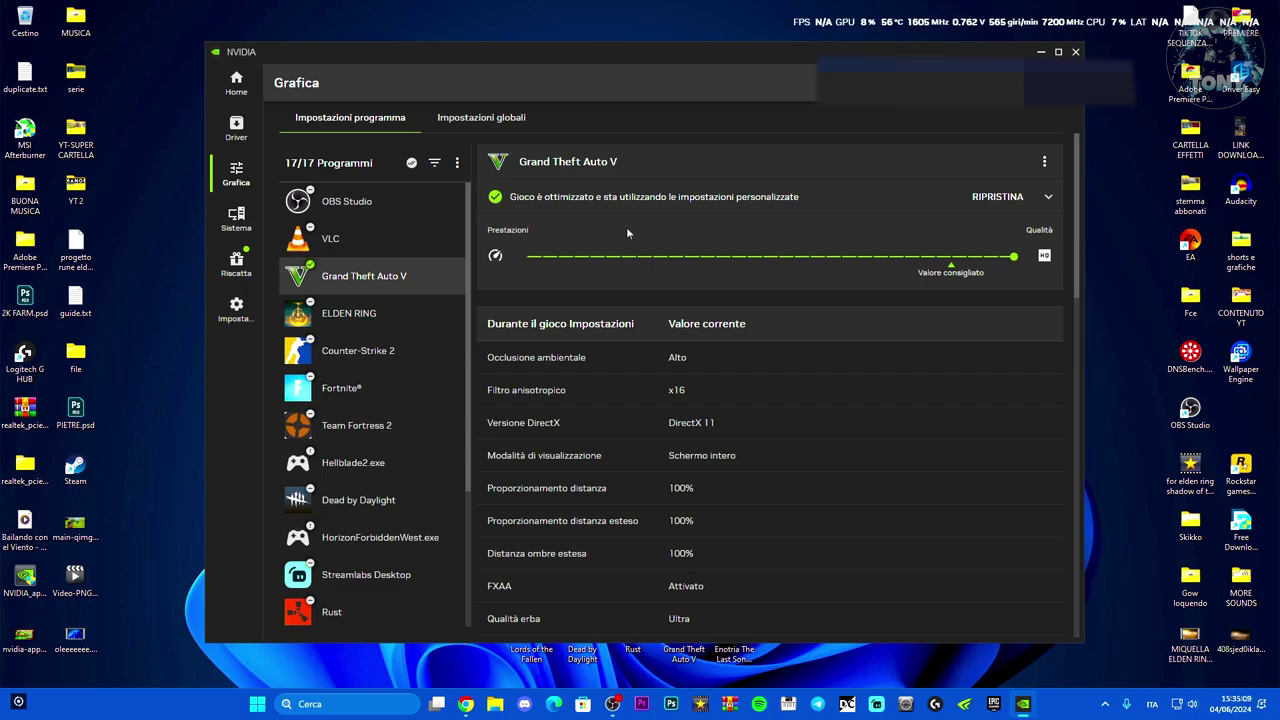
left_click_drag(1013, 256, 526, 256)
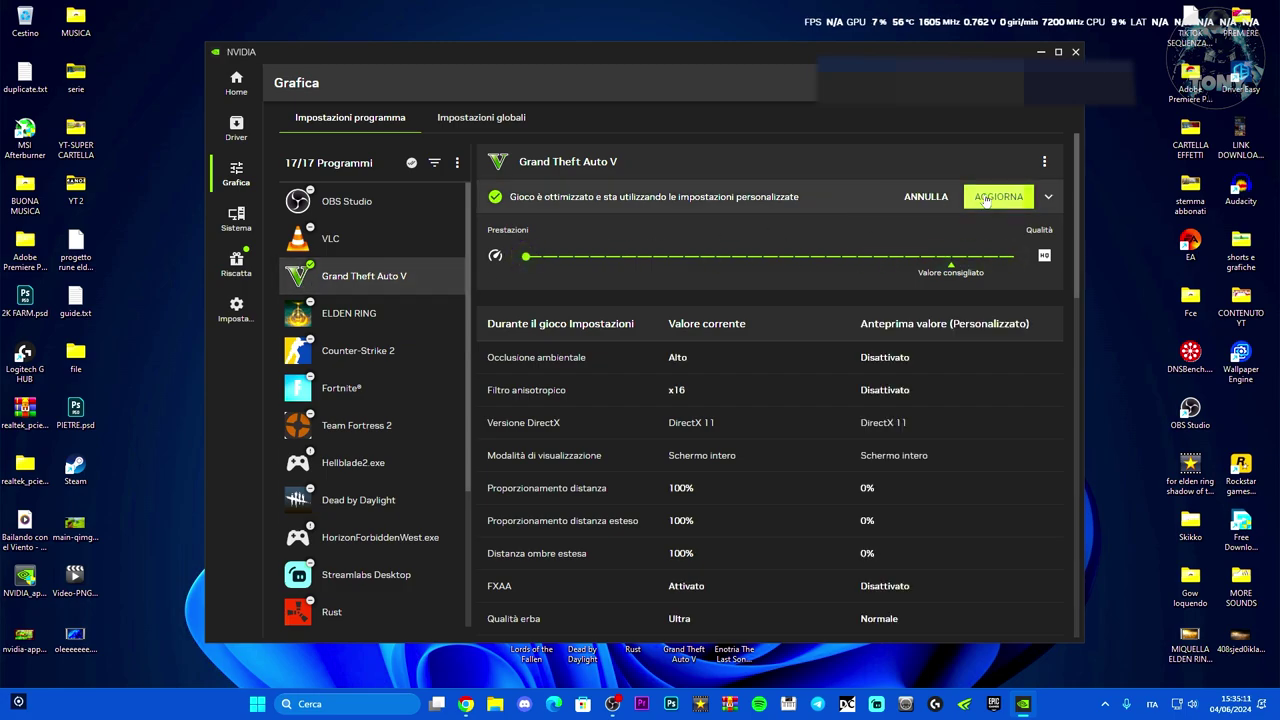
left_click(985, 197)
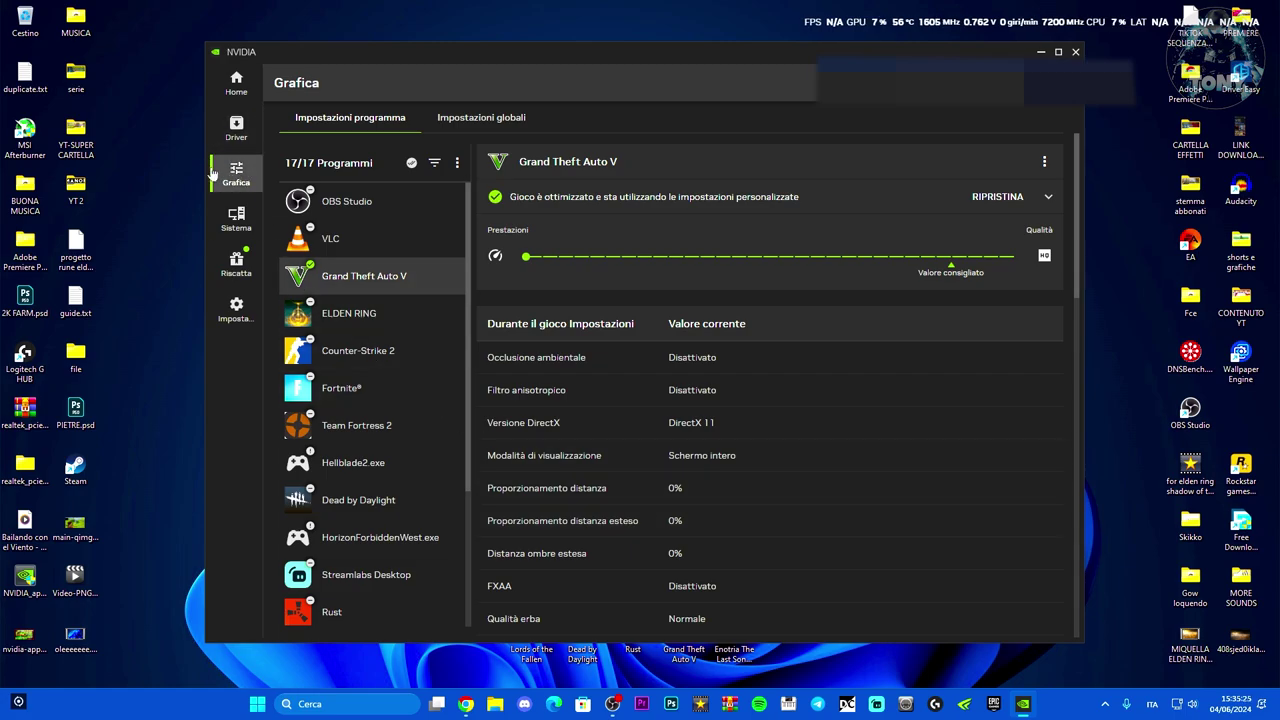
Inspect the maximum frame rate options in the global driver settings and close them without applying a change.
left_click(481, 119)
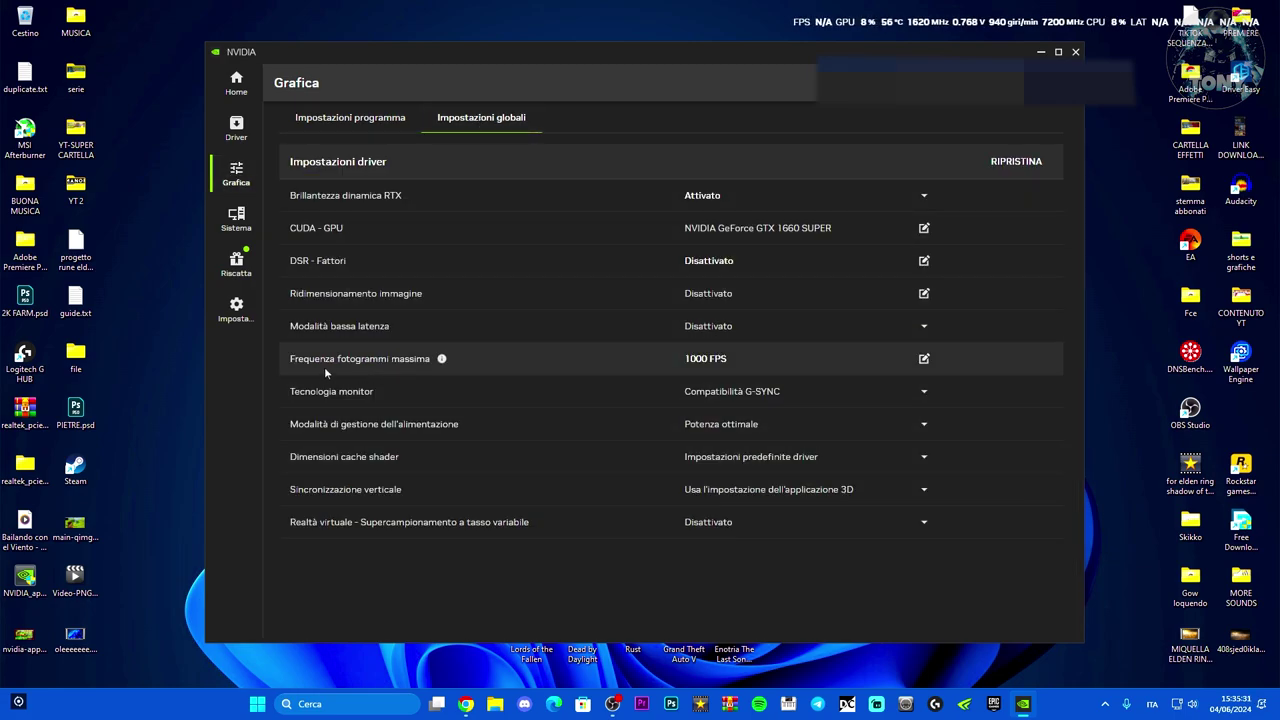
left_click(796, 360)
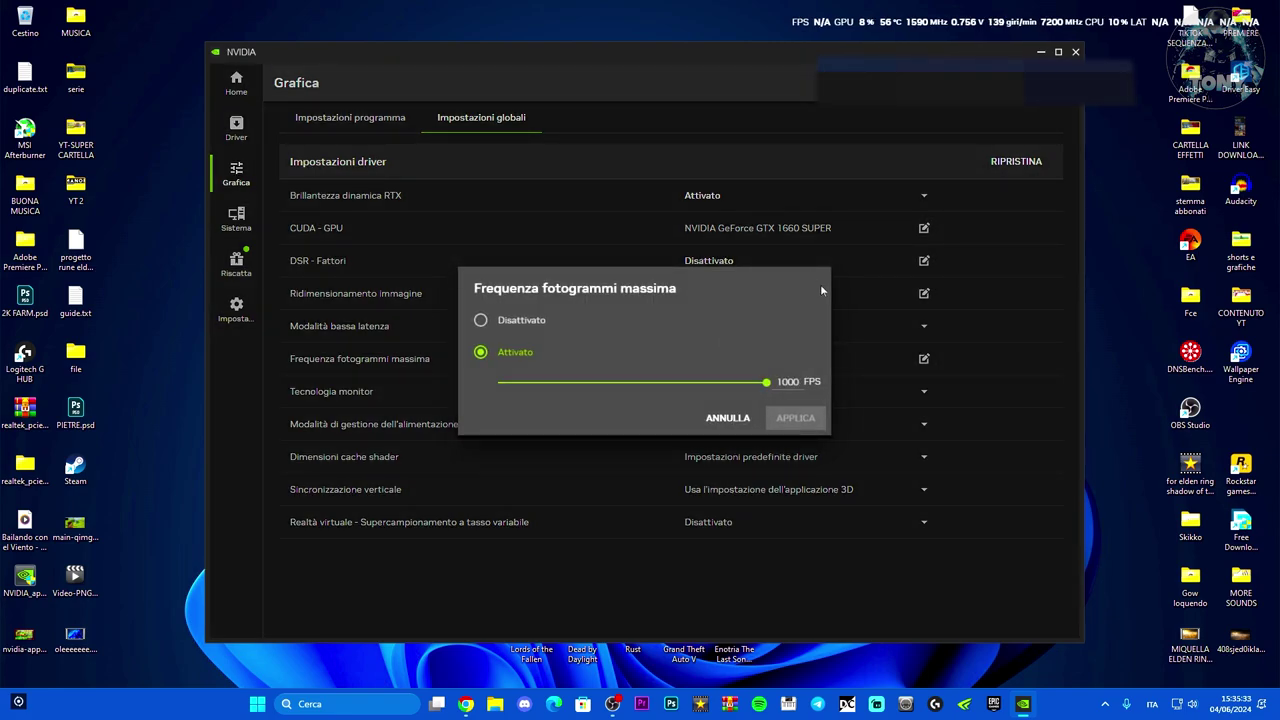
left_click(728, 418)
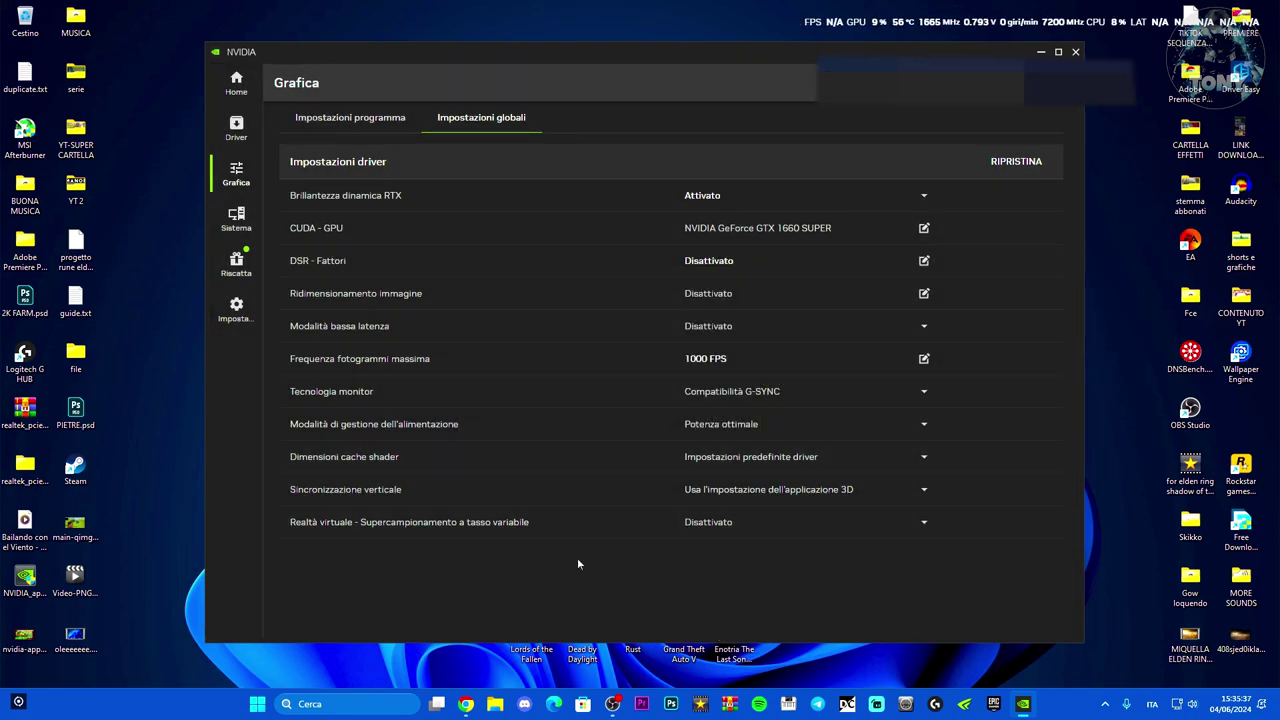
View the system overview, the reward redemption page and the app's feature settings.
left_click(236, 218)
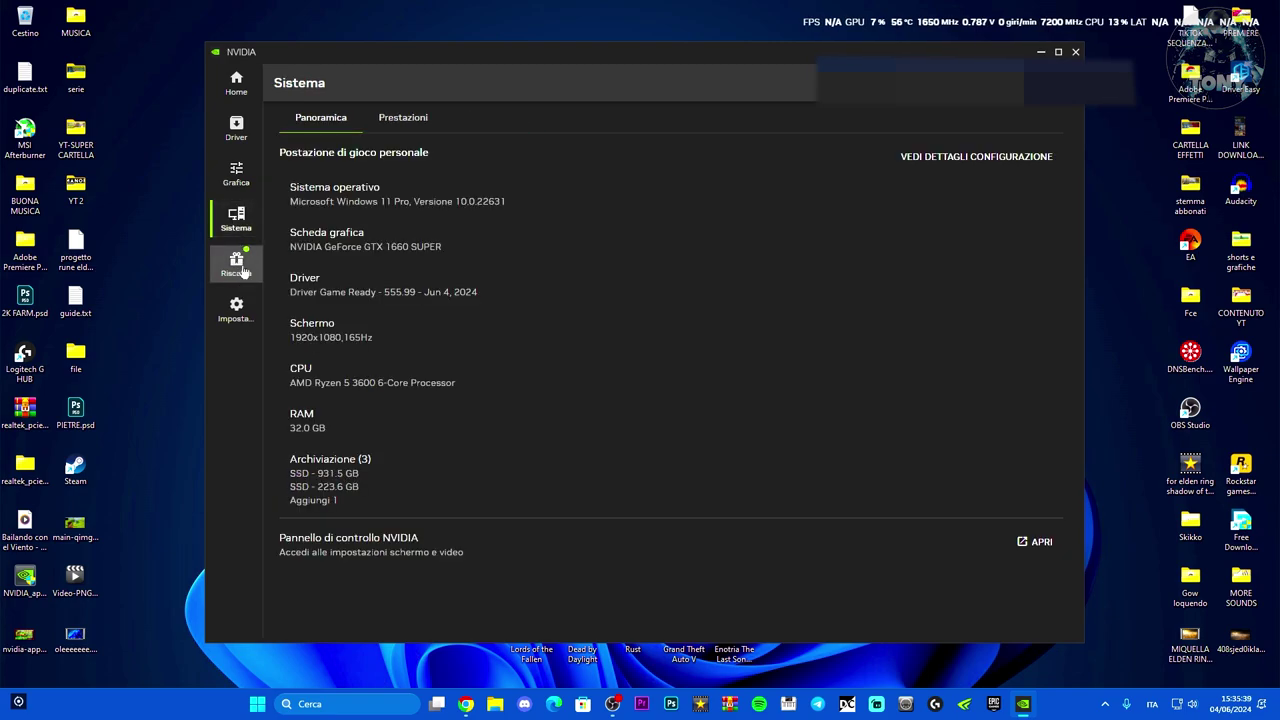
left_click(240, 268)
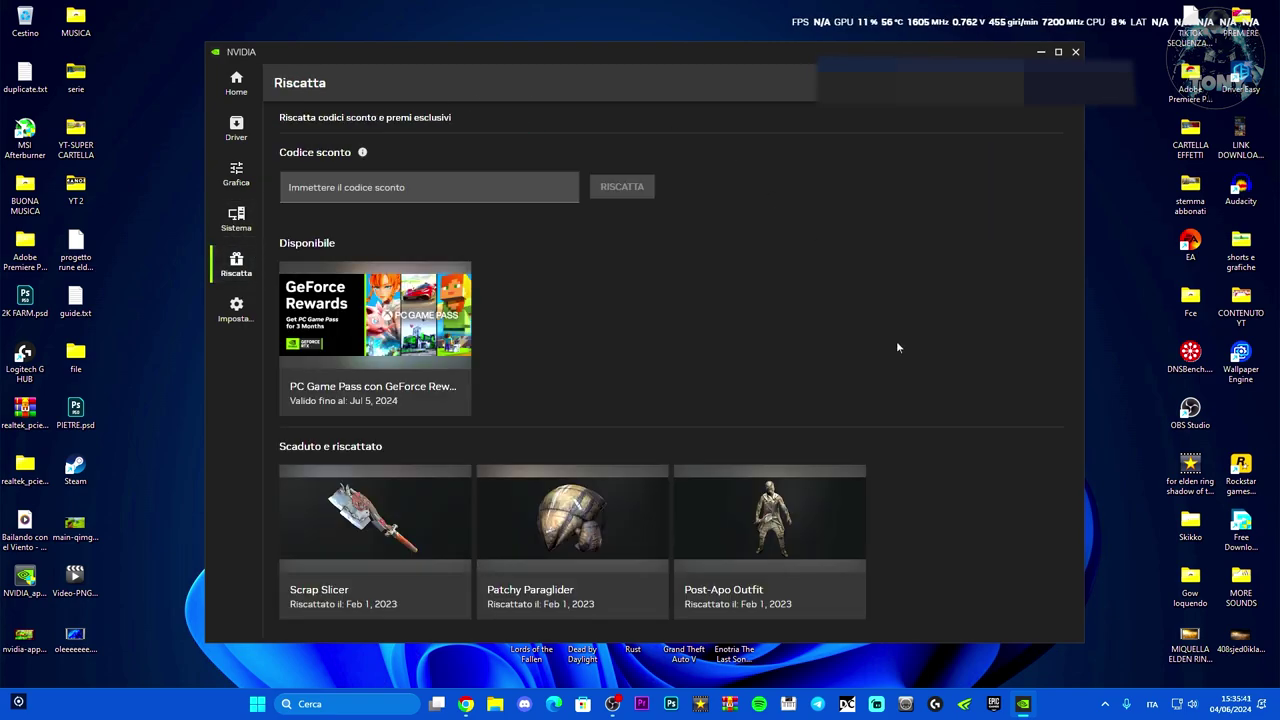
left_click(236, 312)
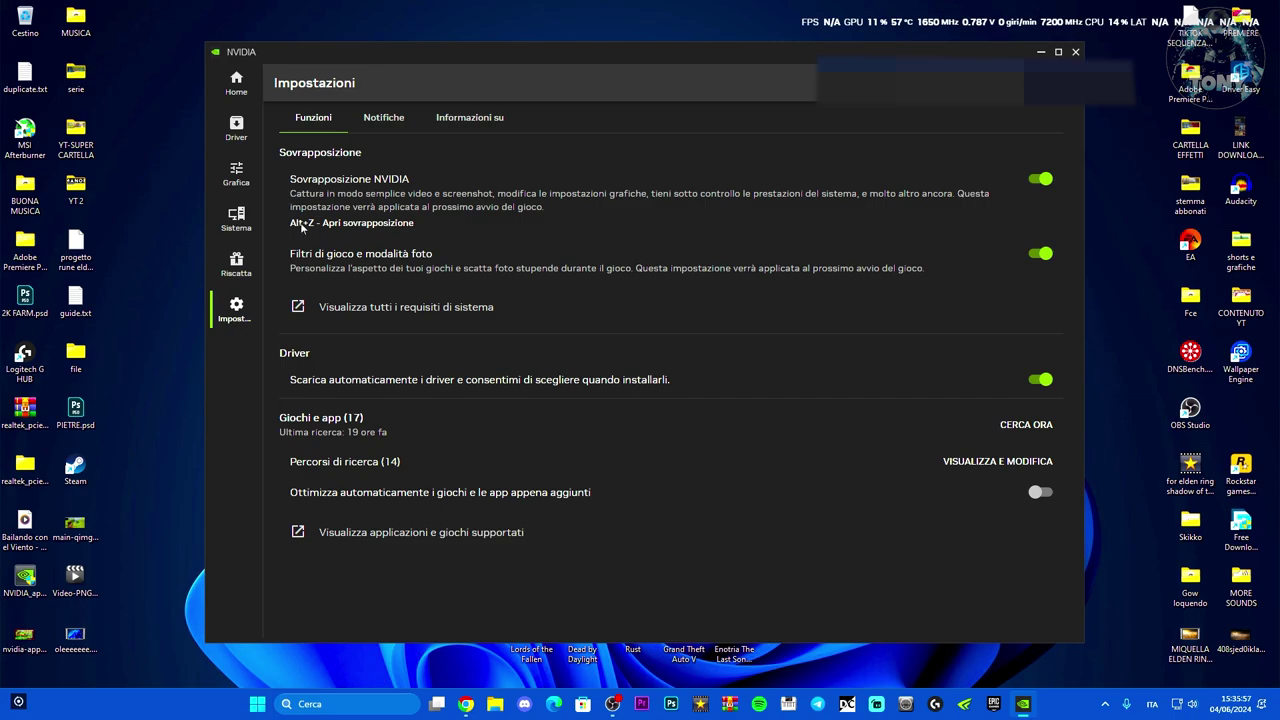
Open the NVIDIA overlay, turn off Instant Replay and open its video capture configuration.
key("alt+z")
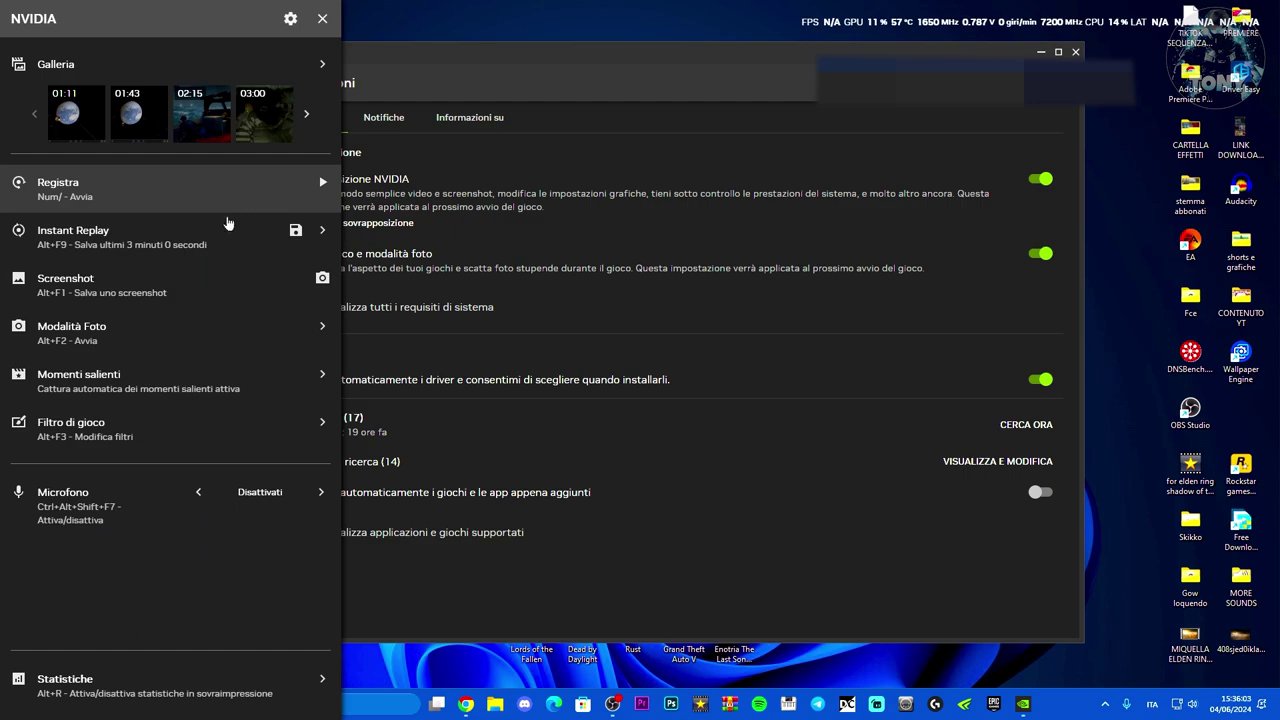
left_click(322, 232)
left_click(316, 66)
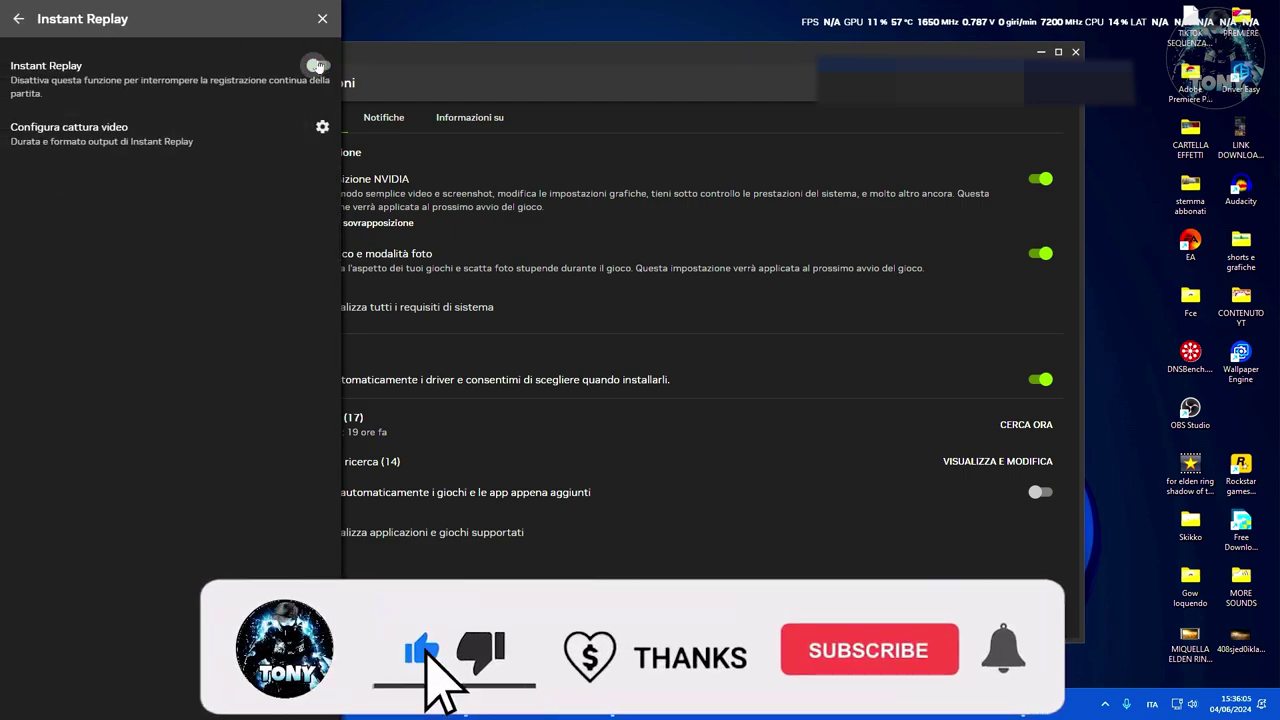
left_click(324, 120)
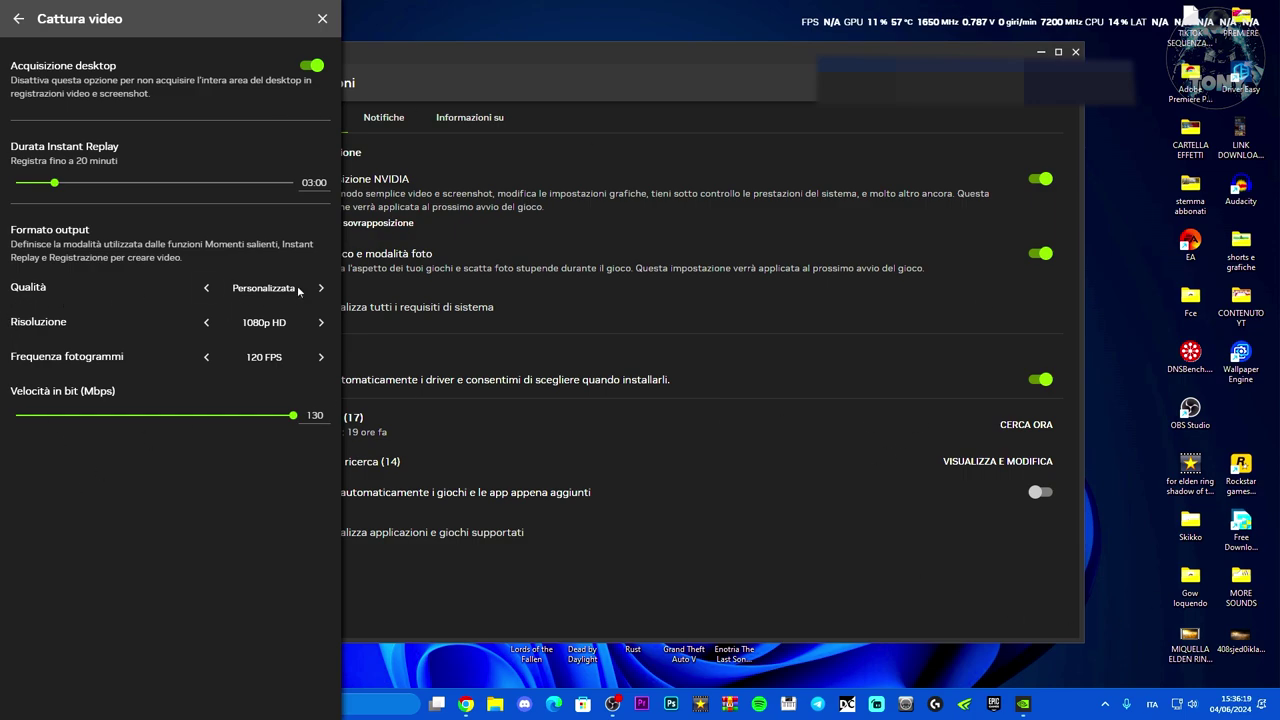
Switch the video capture resolution to 2160p 4K and back to 1080p HD.
left_click(321, 322)
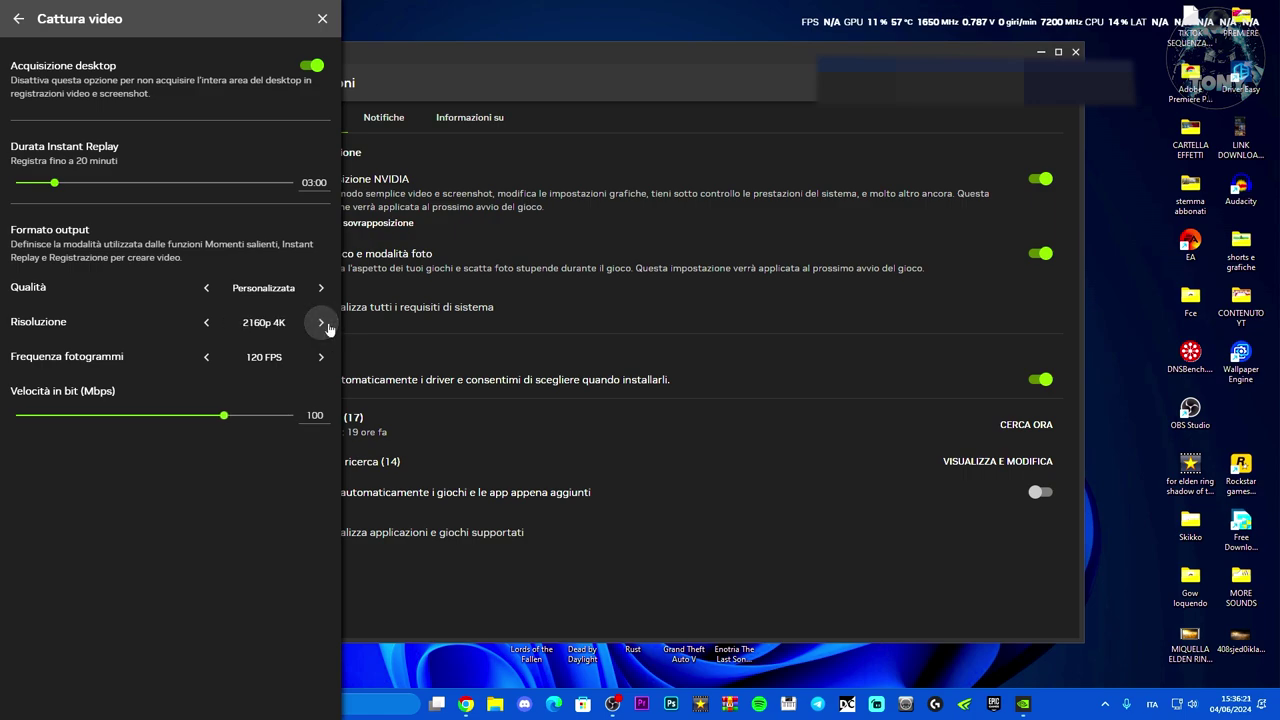
left_click(206, 322)
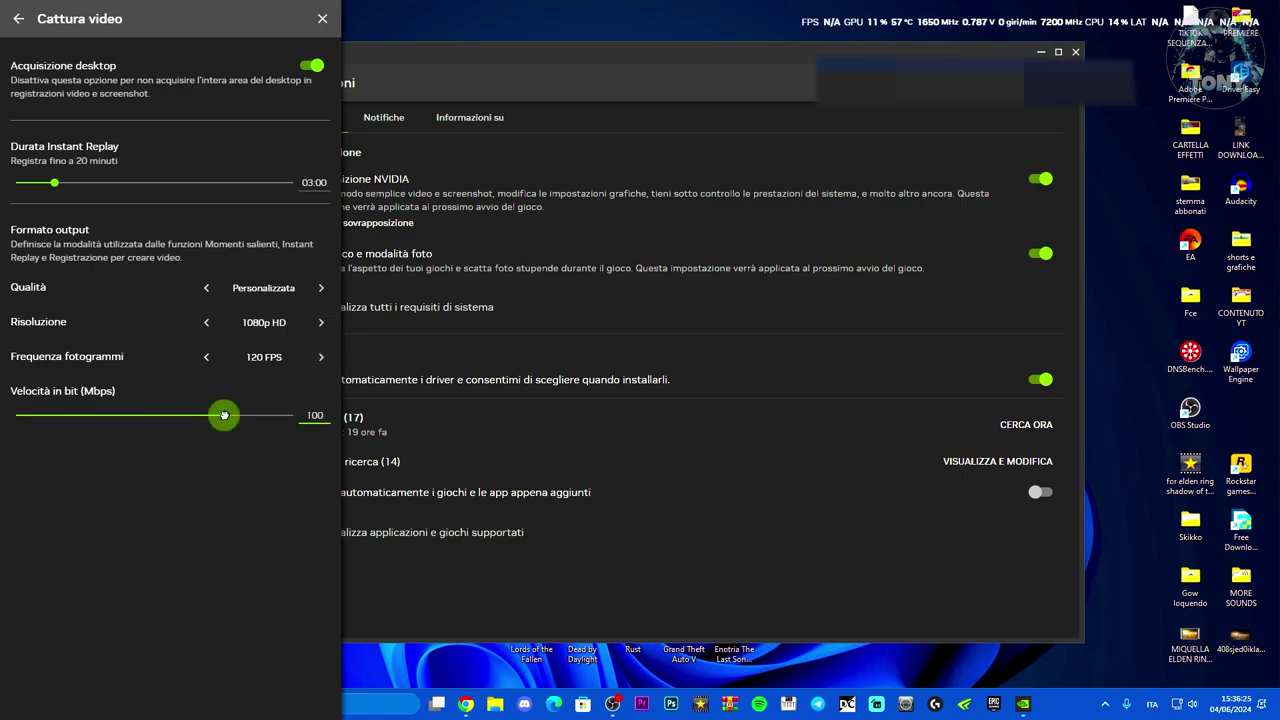
Raise the video capture bit rate to 130 Mbps and return to the overlay's main view.
left_click_drag(225, 417, 533, 428)
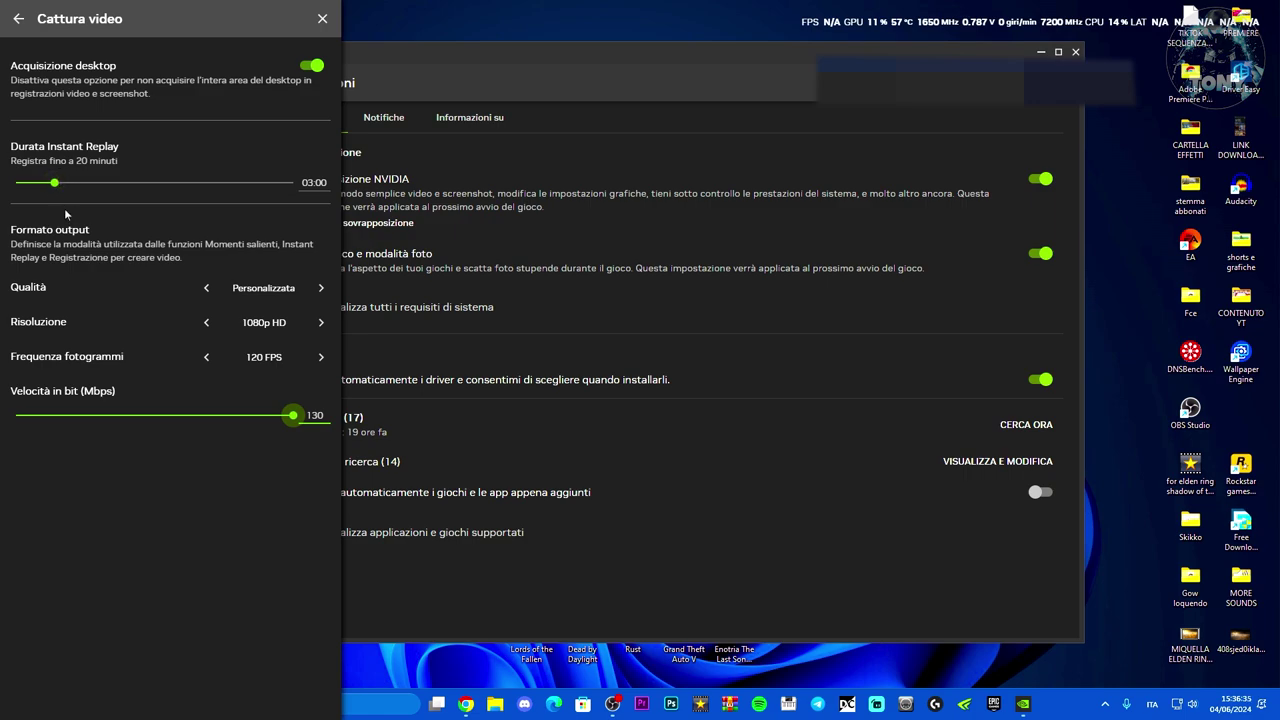
left_click(18, 19)
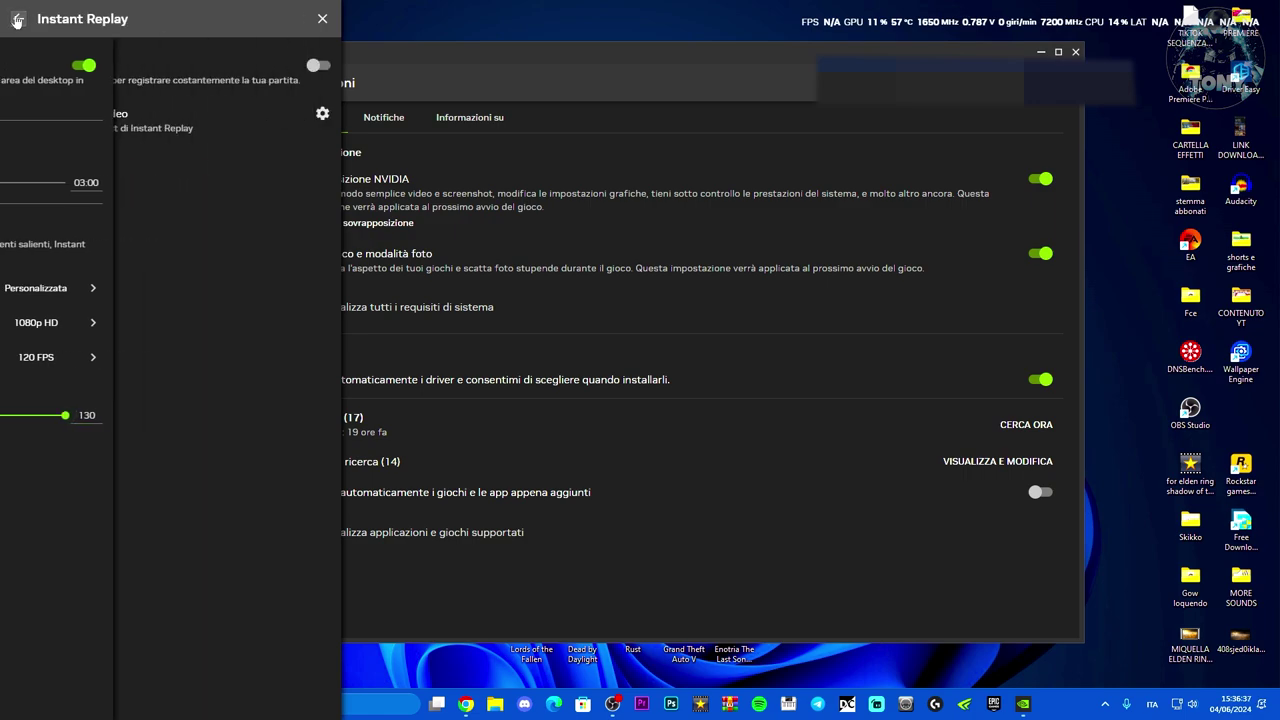
left_click(18, 19)
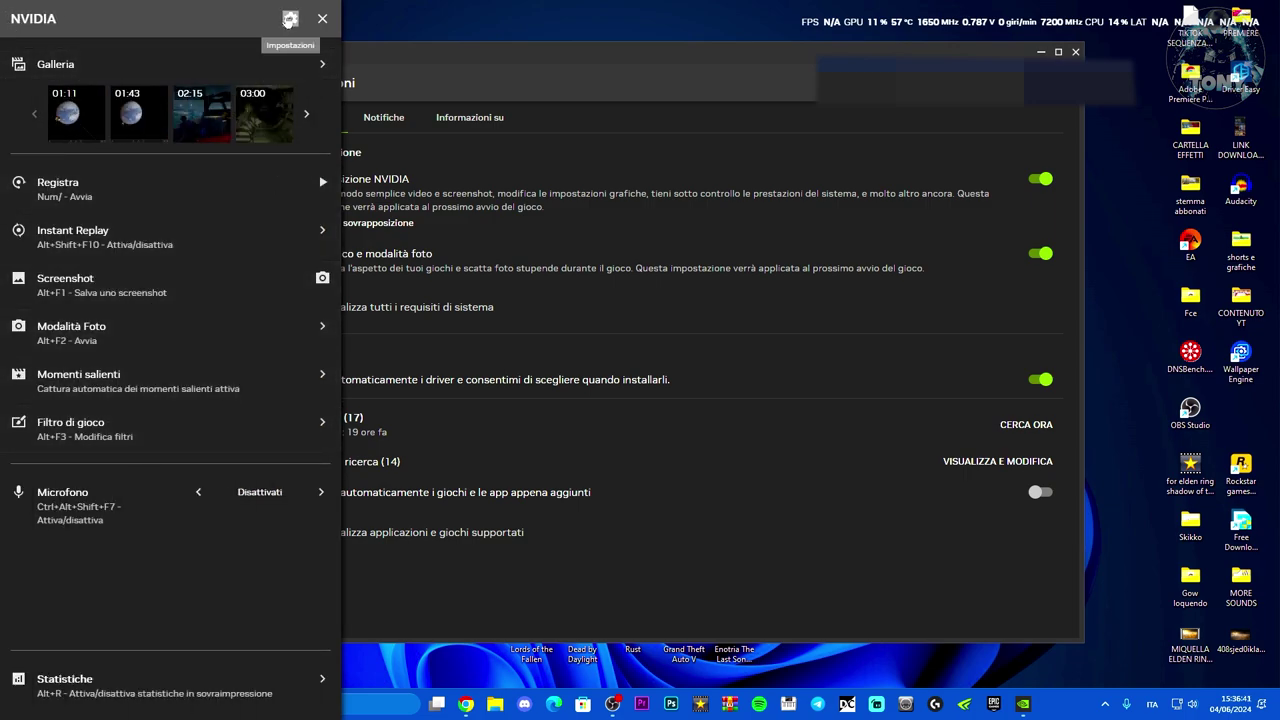
Review the keyboard shortcuts in the overlay settings and return to the overlay's main view.
left_click(290, 21)
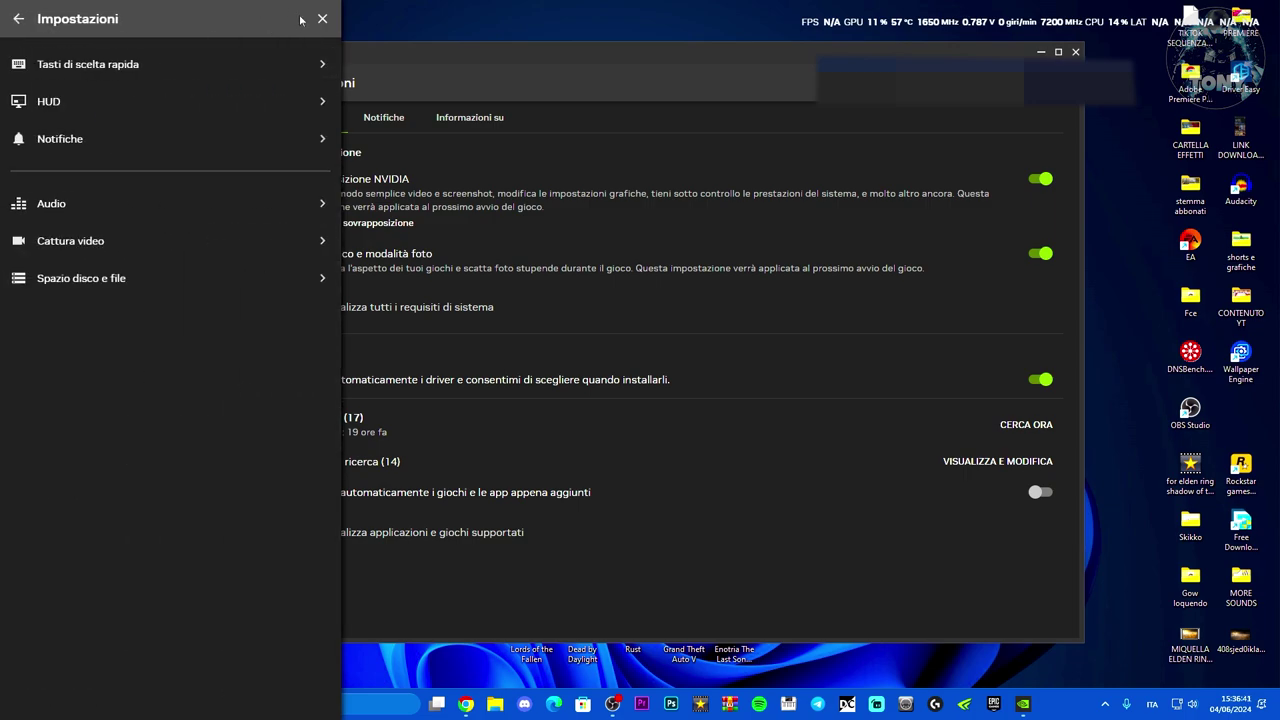
left_click(133, 66)
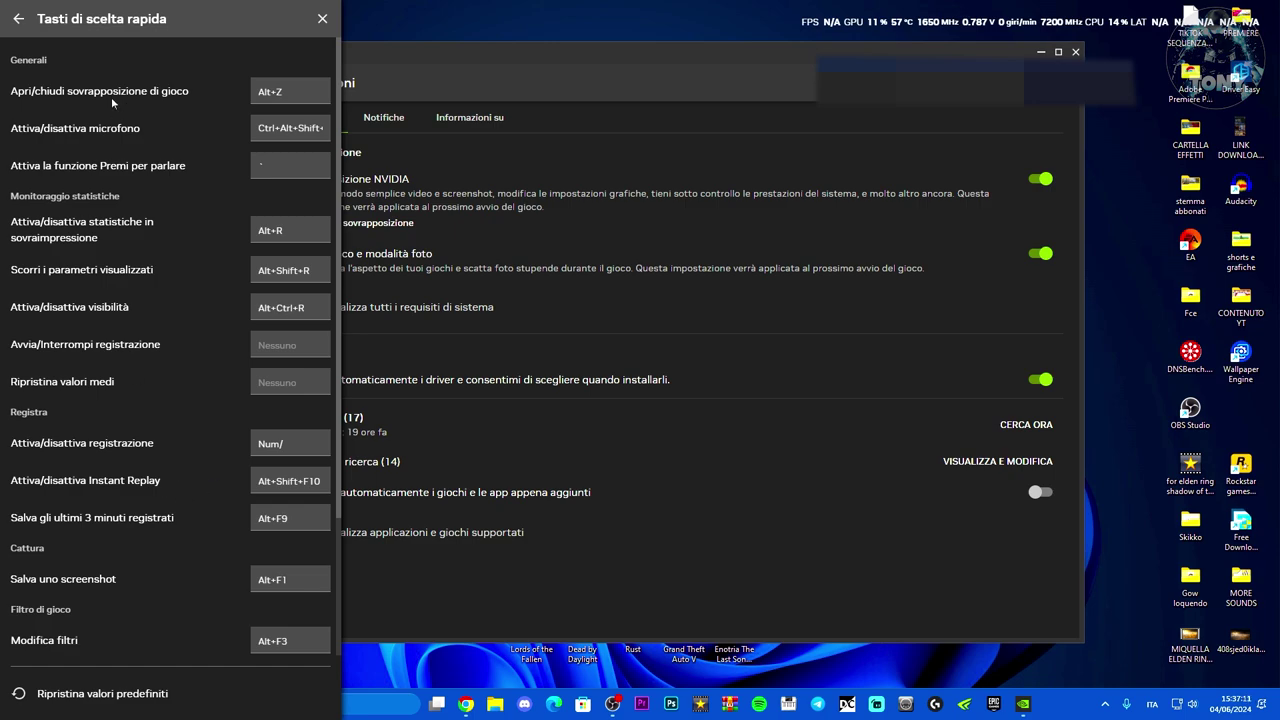
left_click(20, 20)
left_click(20, 20)
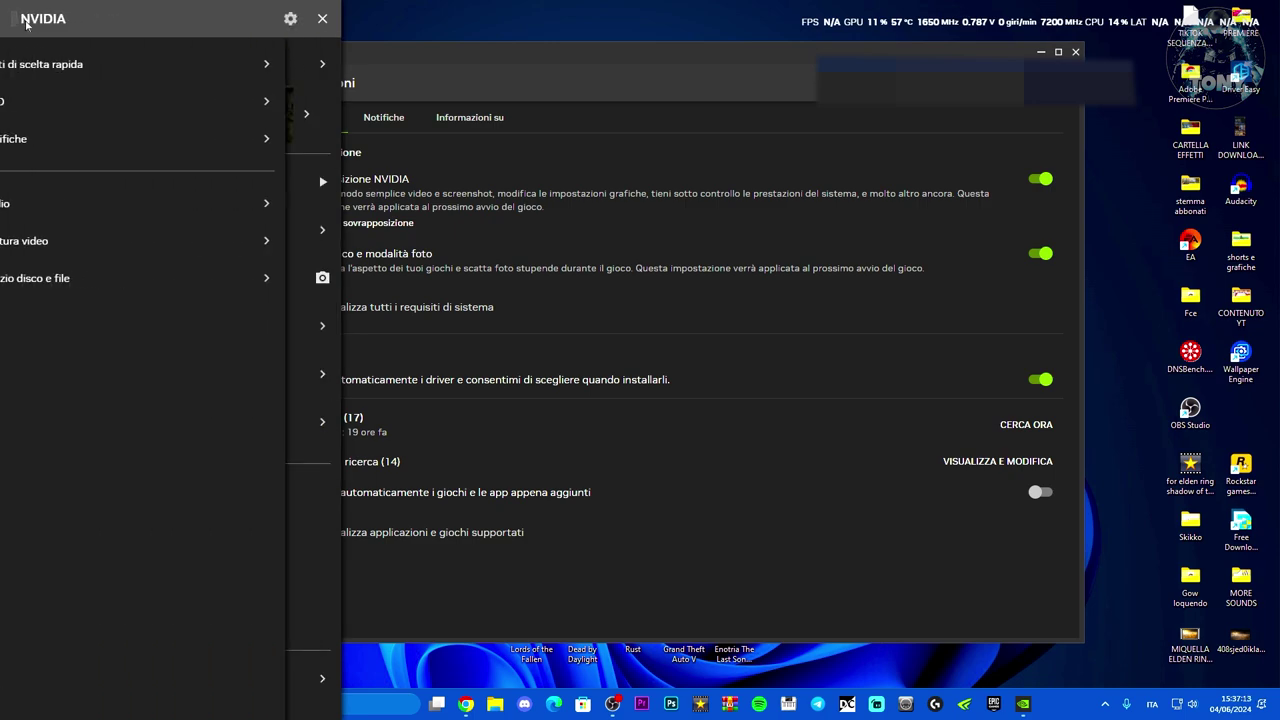
Turn Instant Replay on and back off, returning to the overlay's main view.
left_click(317, 240)
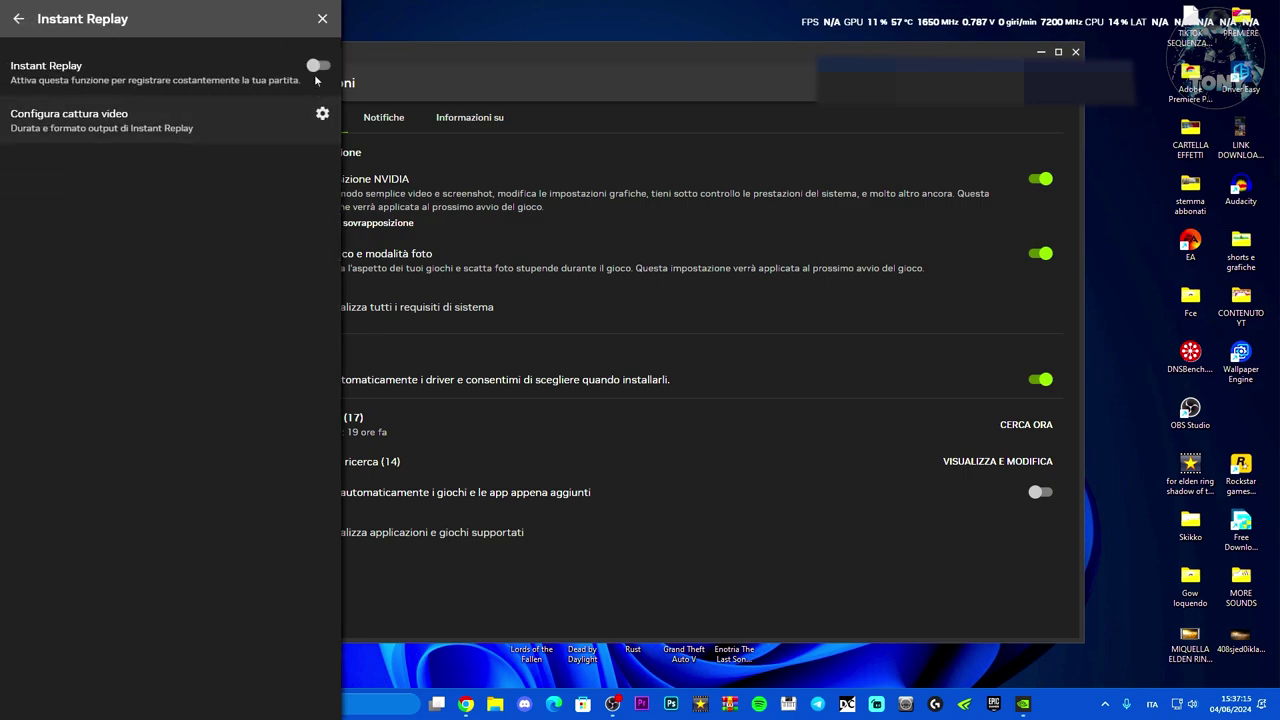
left_click(315, 66)
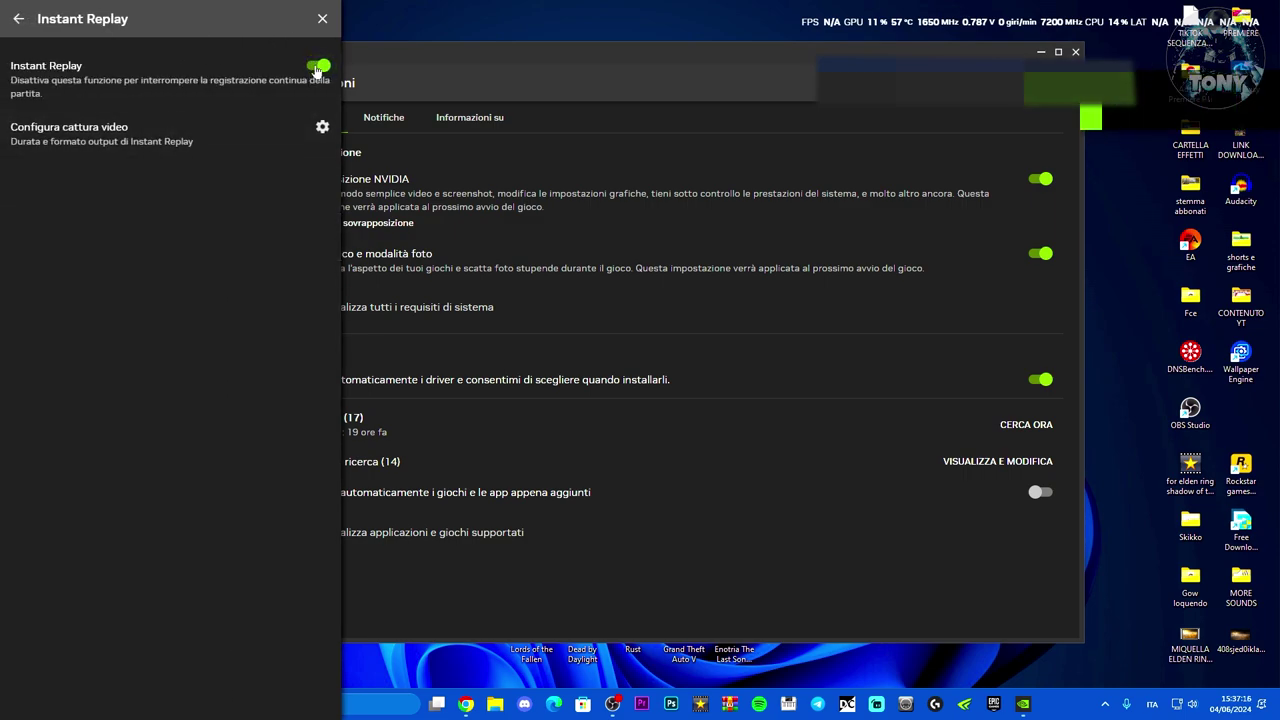
left_click(16, 20)
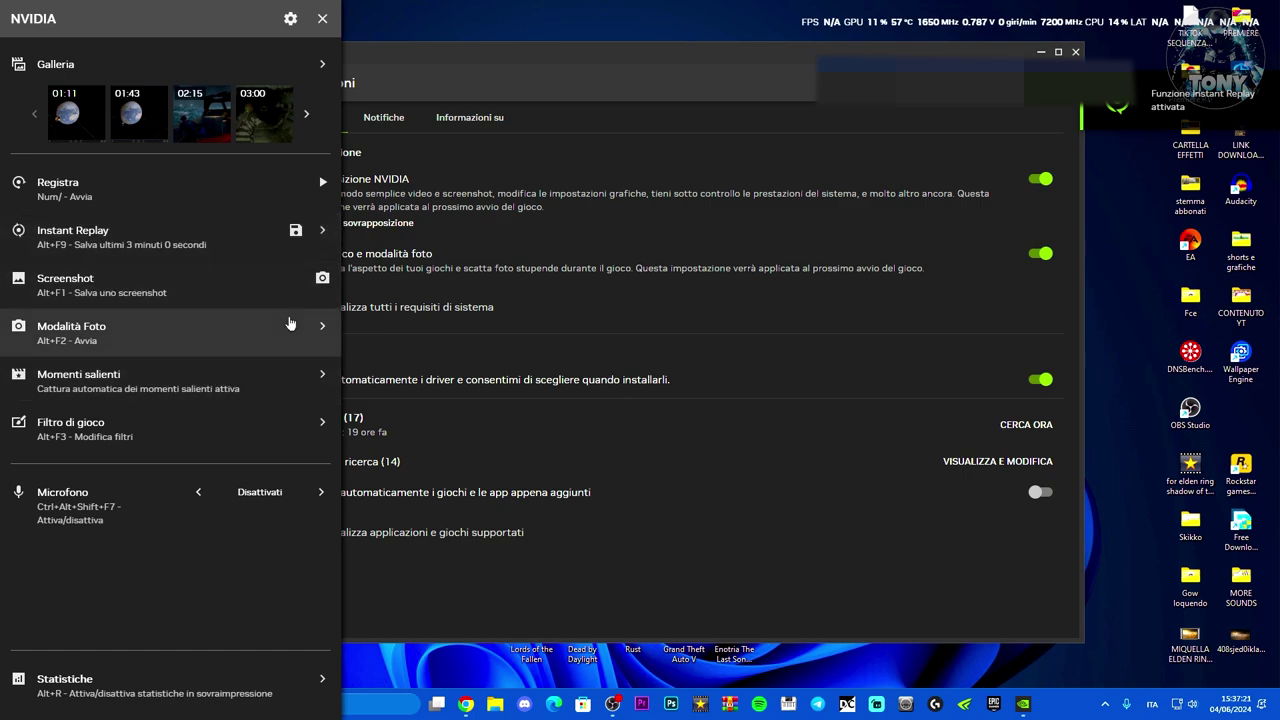
left_click(309, 241)
left_click(315, 66)
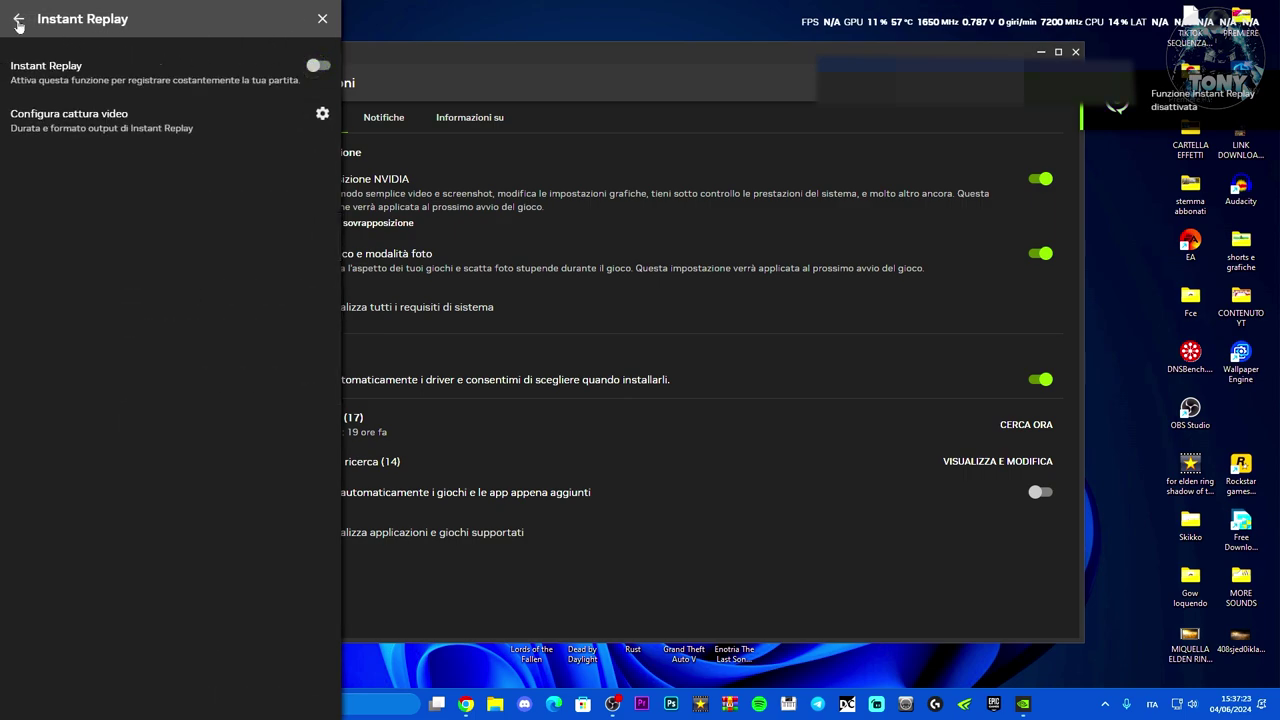
left_click(16, 20)
In the highlights settings, enable all Call of Duty: Modern Warfare 2019 moments, look through them and disable them again.
left_click(210, 375)
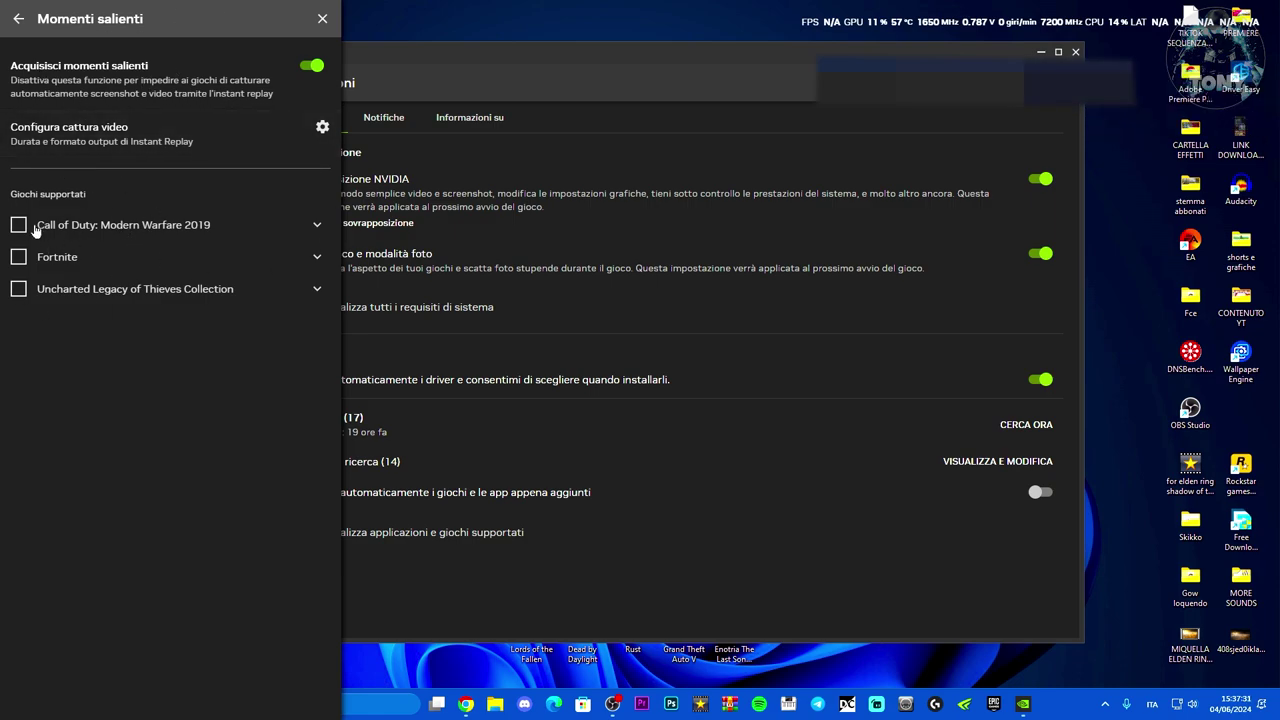
left_click(128, 224)
left_click(320, 224)
scroll(112, 350, "down", 1)
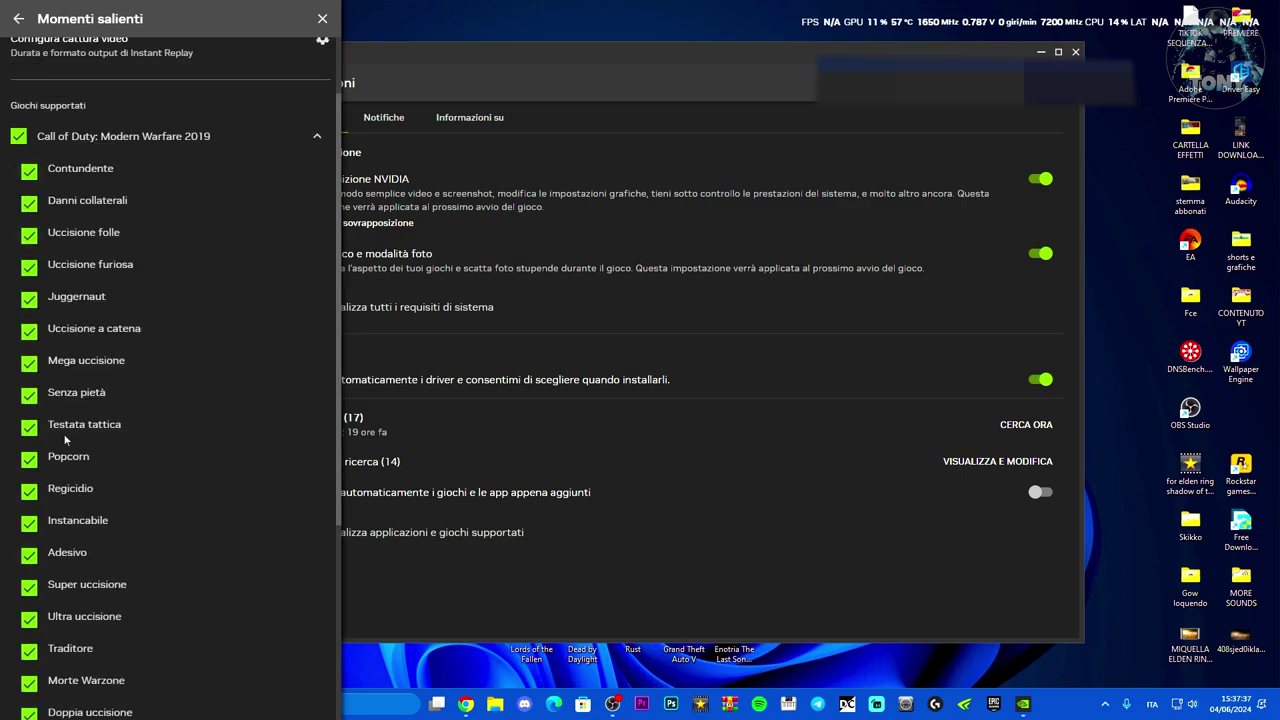
scroll(80, 440, "down", 4)
scroll(78, 450, "up", 5)
left_click(18, 224)
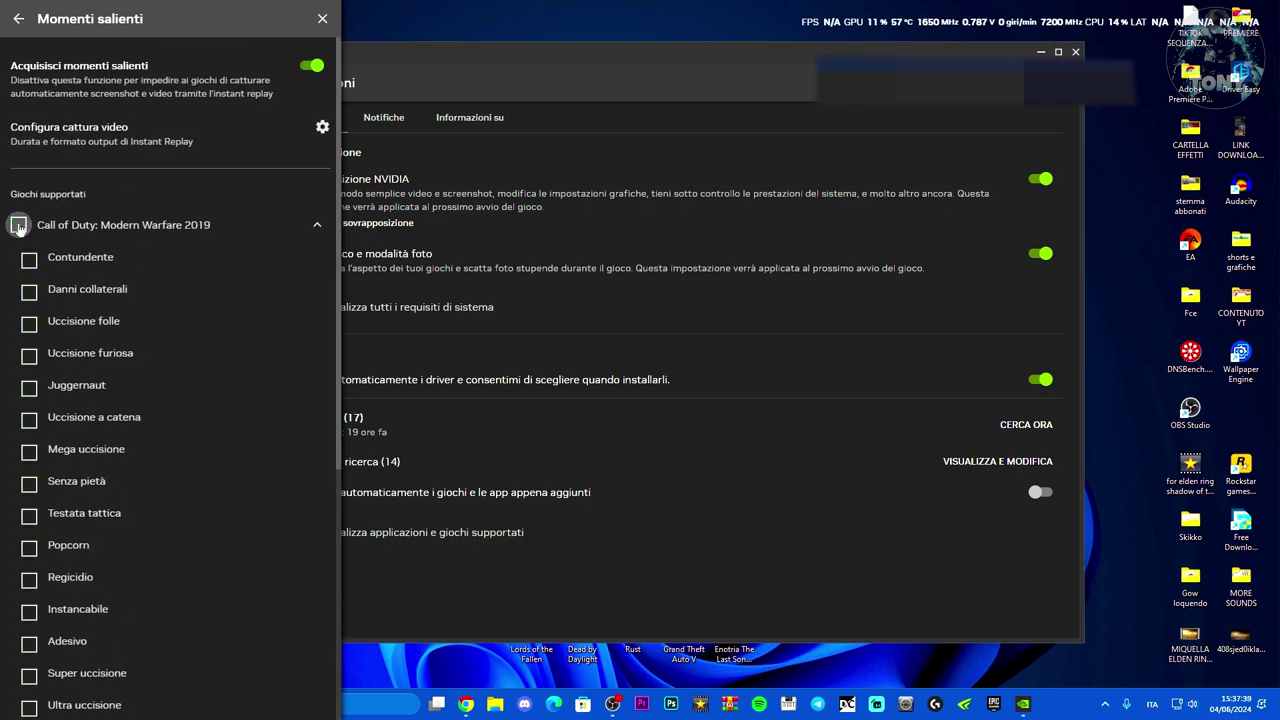
left_click(314, 226)
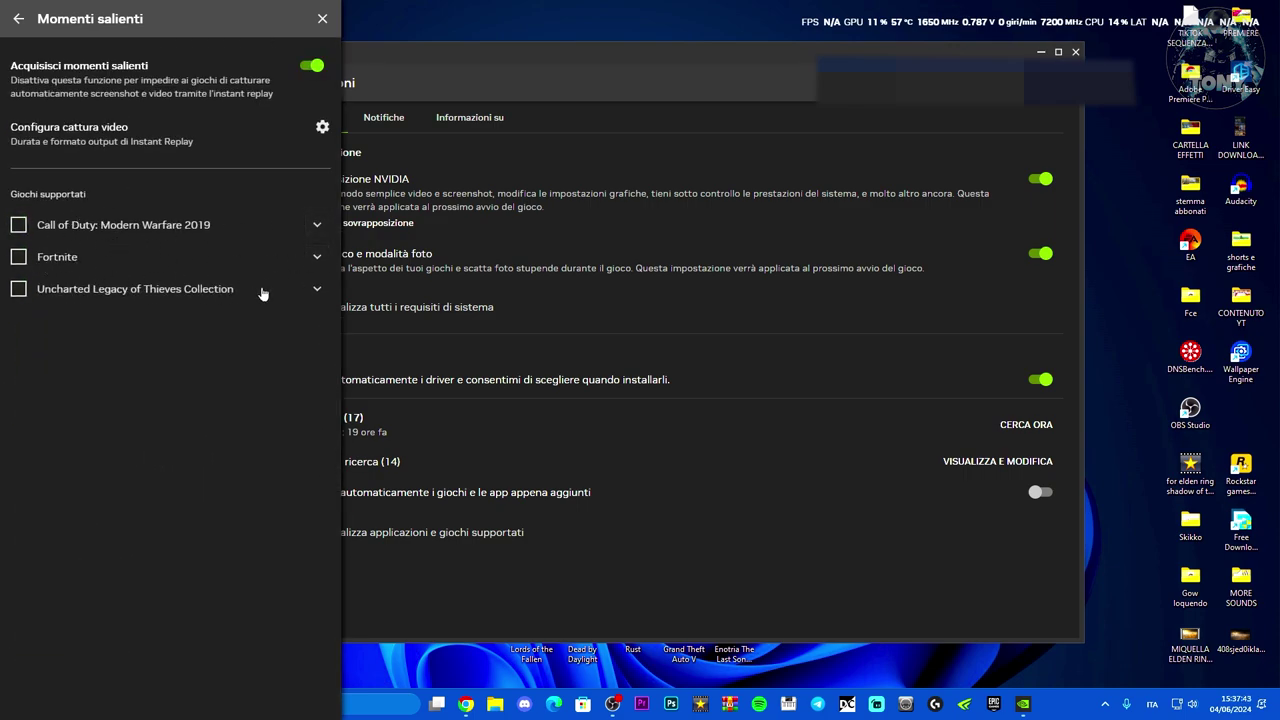
Select only the Vittoria moment for Fortnite highlight capture and return to the overlay's main view.
left_click(316, 258)
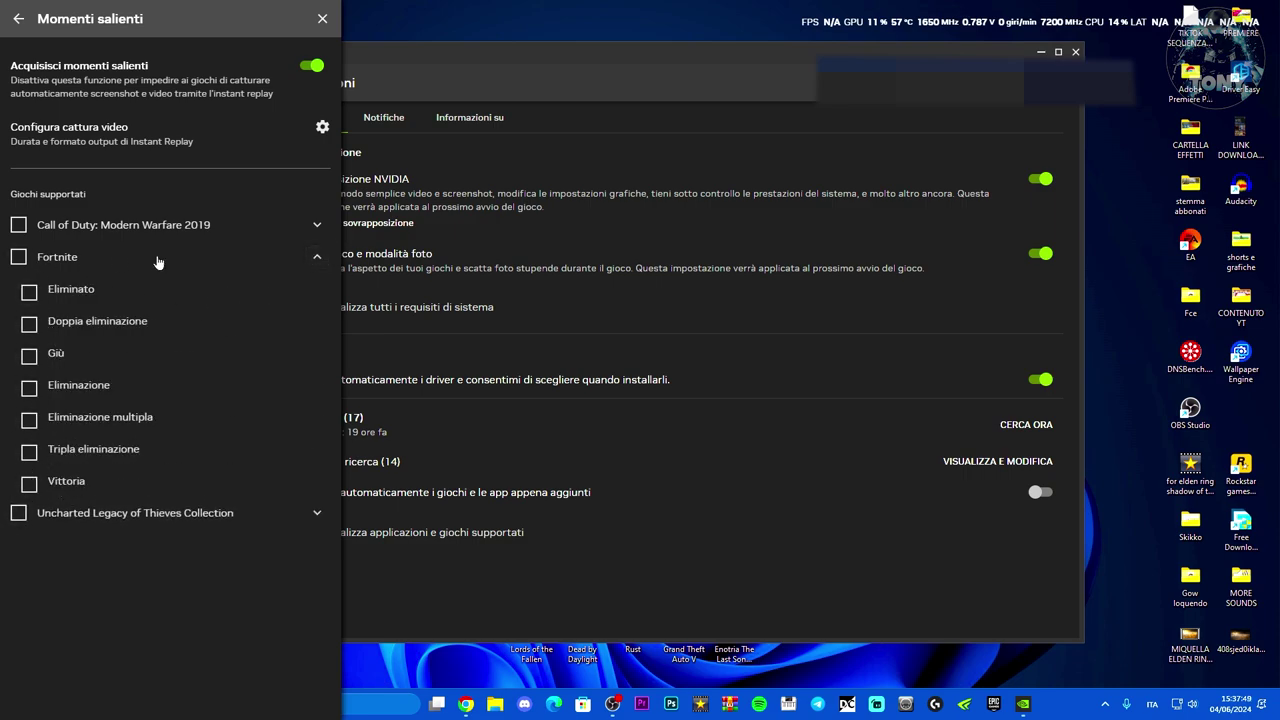
left_click(29, 484)
left_click(18, 20)
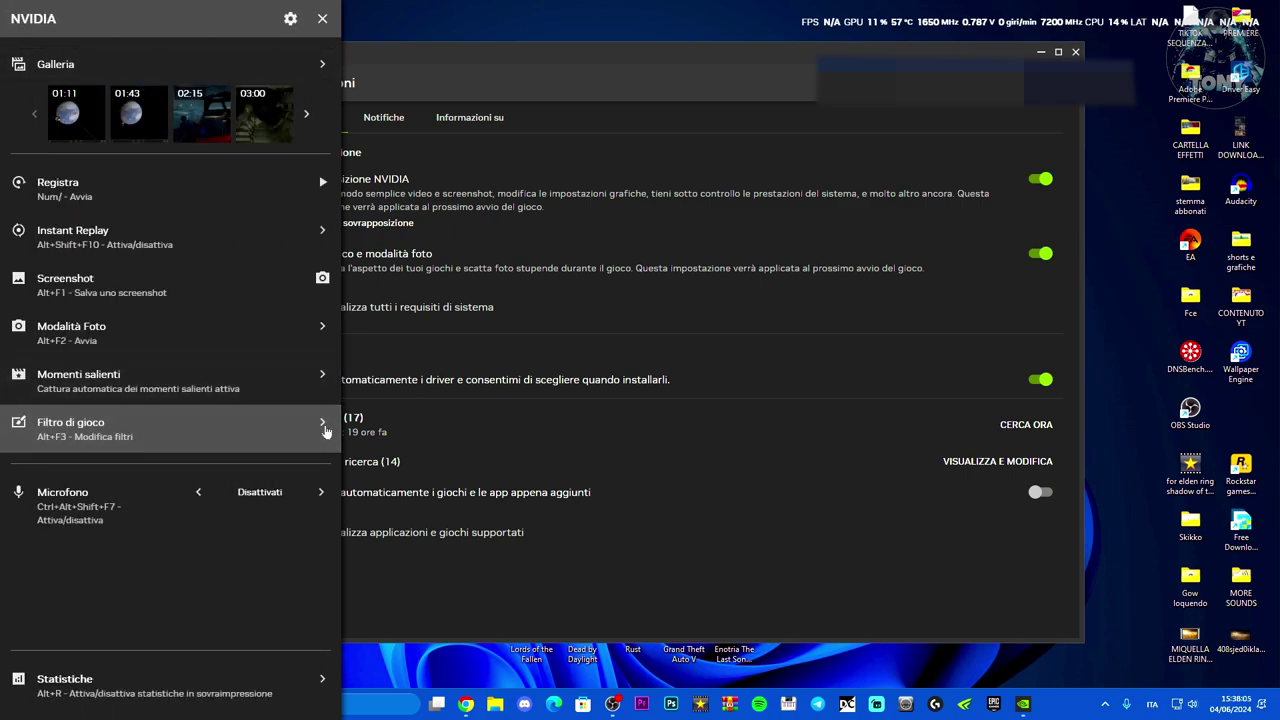
View the list of game filters and recheck the video capture settings in the overlay.
left_click(323, 428)
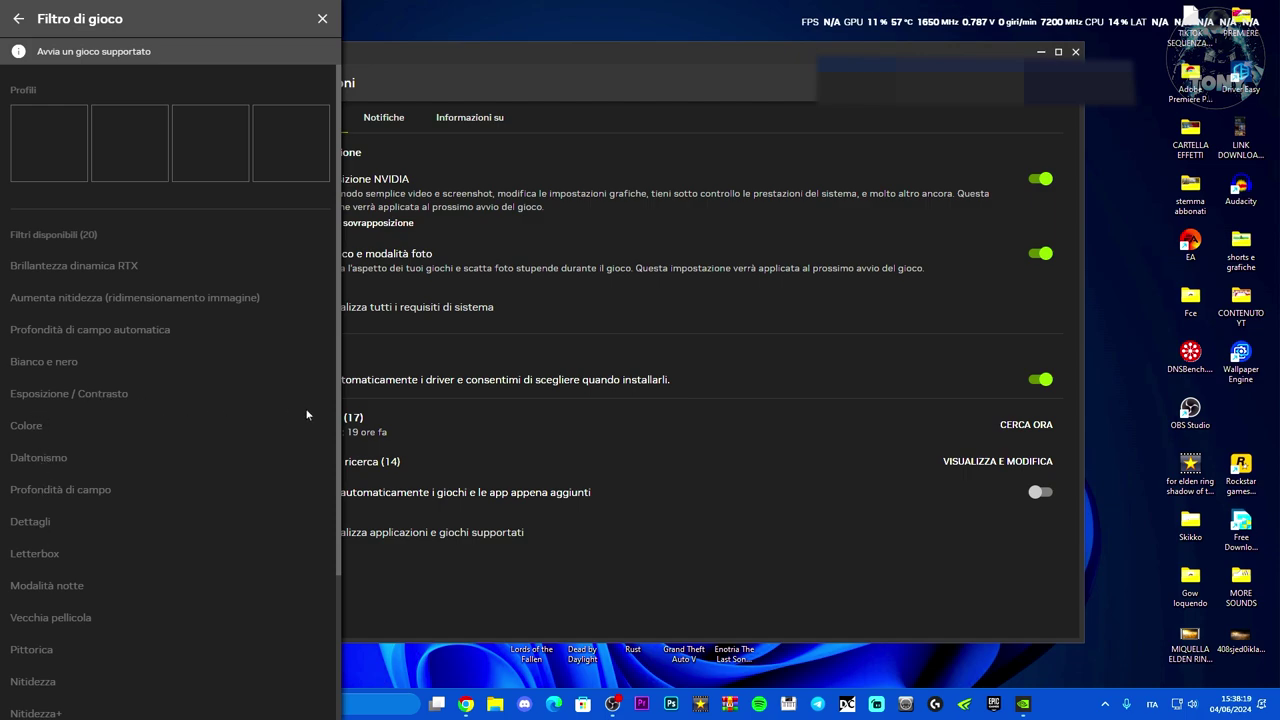
left_click(18, 18)
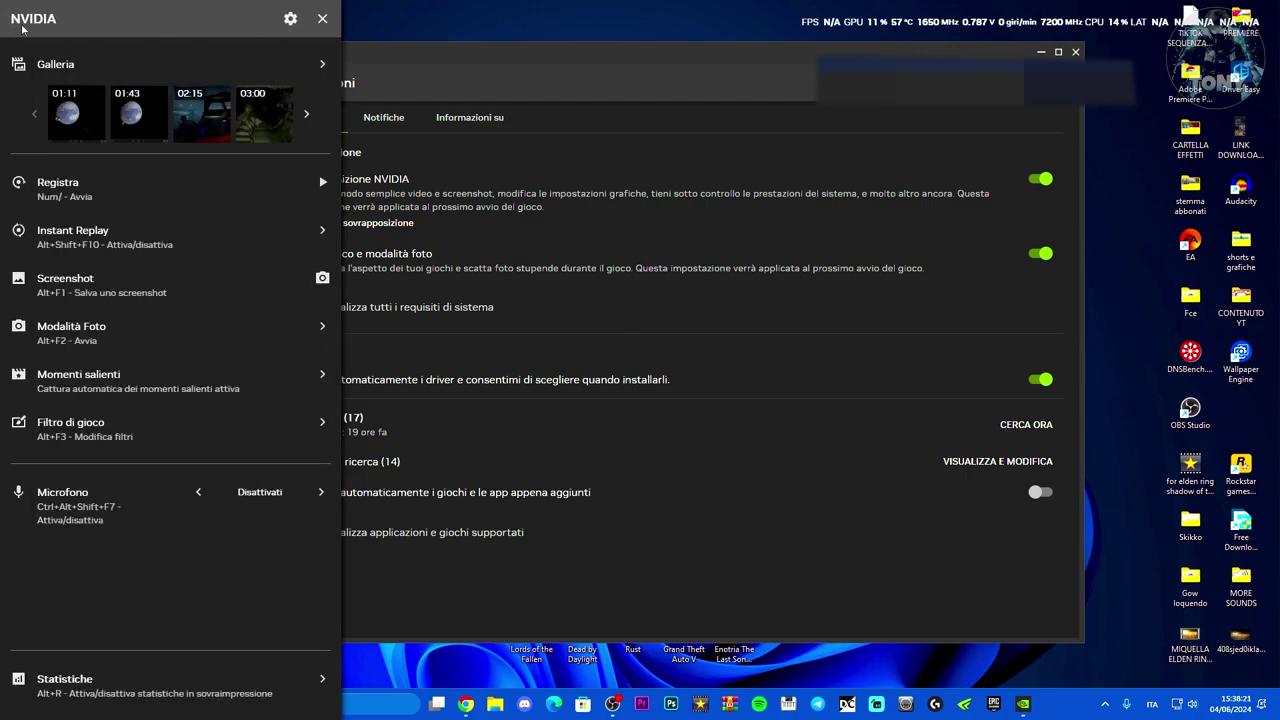
left_click(290, 18)
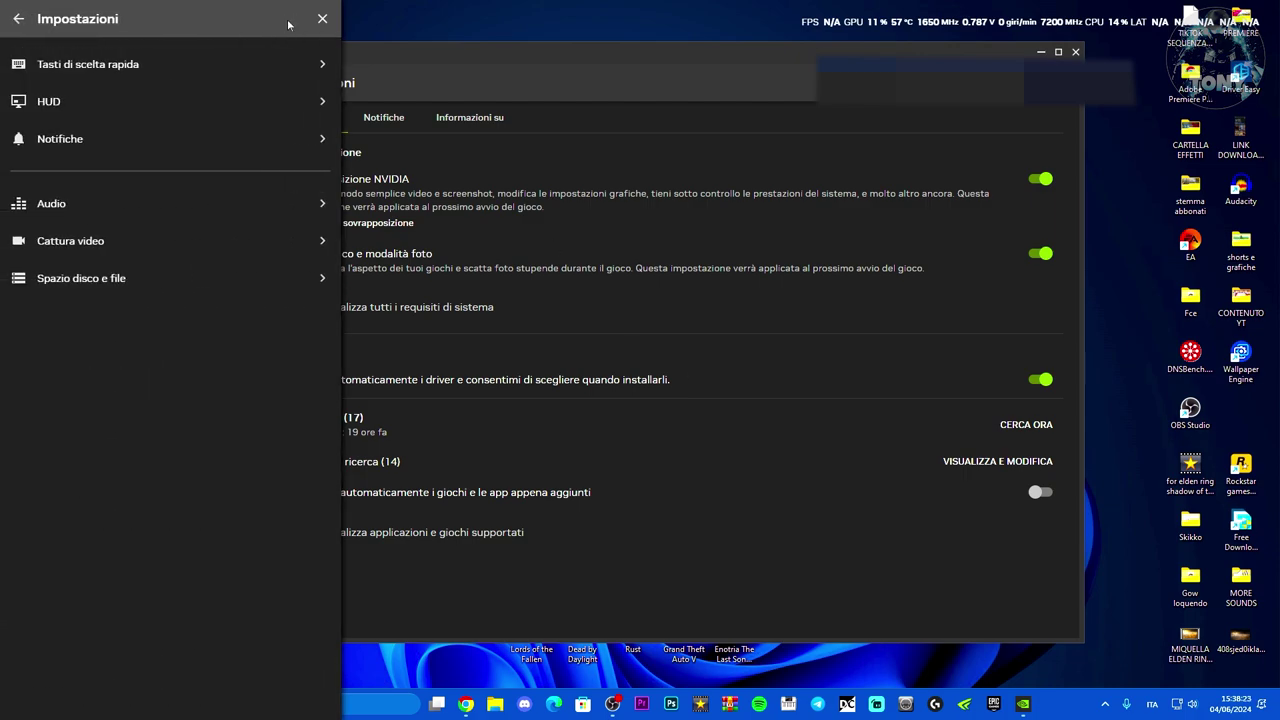
left_click(156, 243)
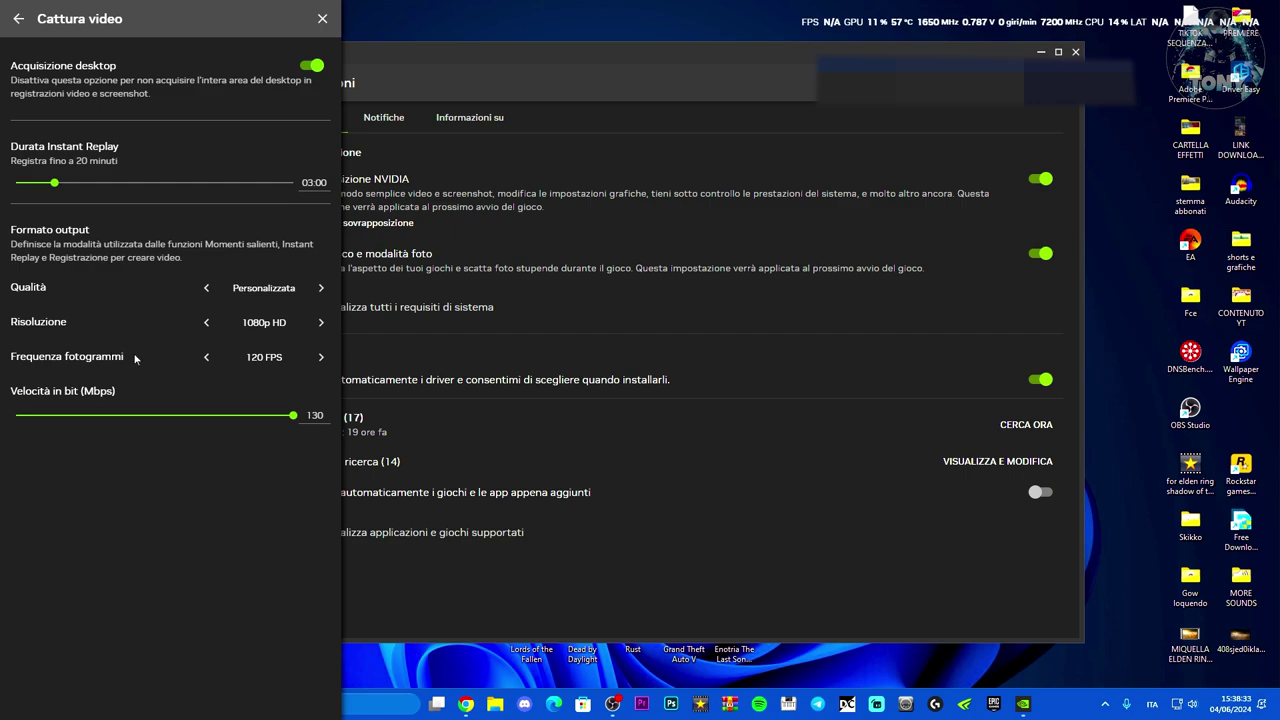
left_click(15, 21)
left_click(15, 21)
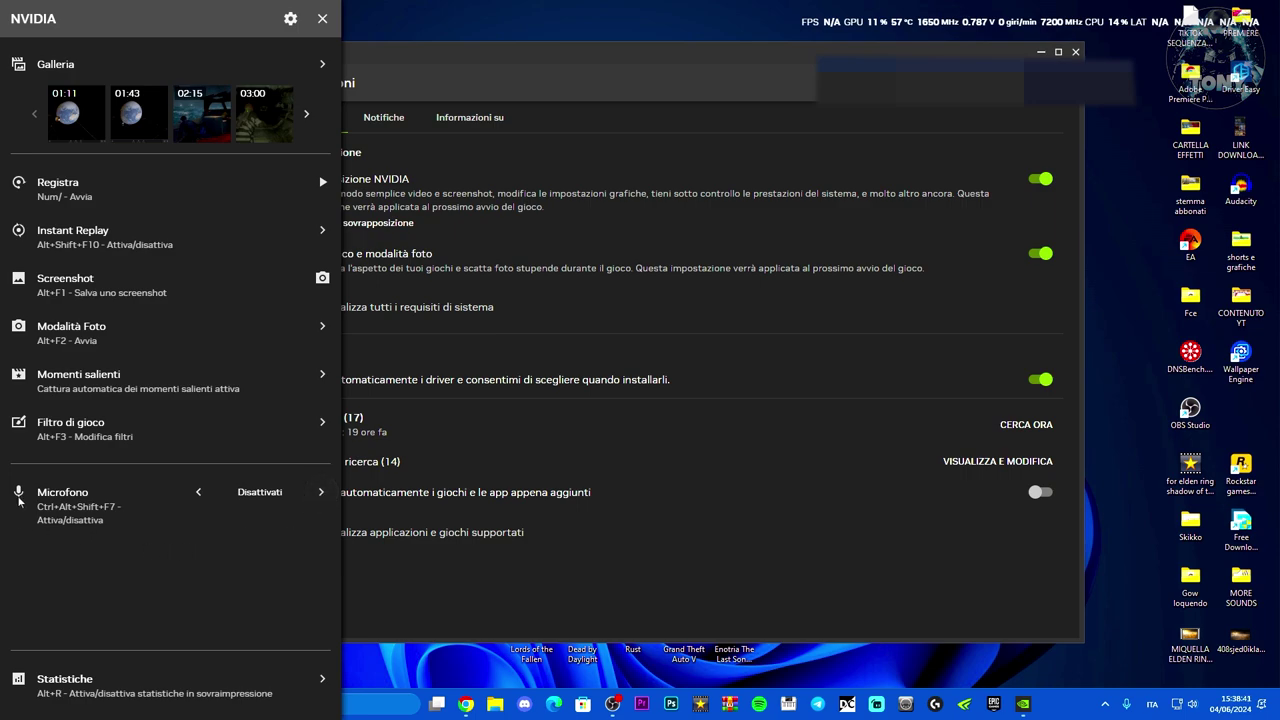
Add the GPU power reading (Potenza GPU) to the on-screen statistics.
left_click(236, 684)
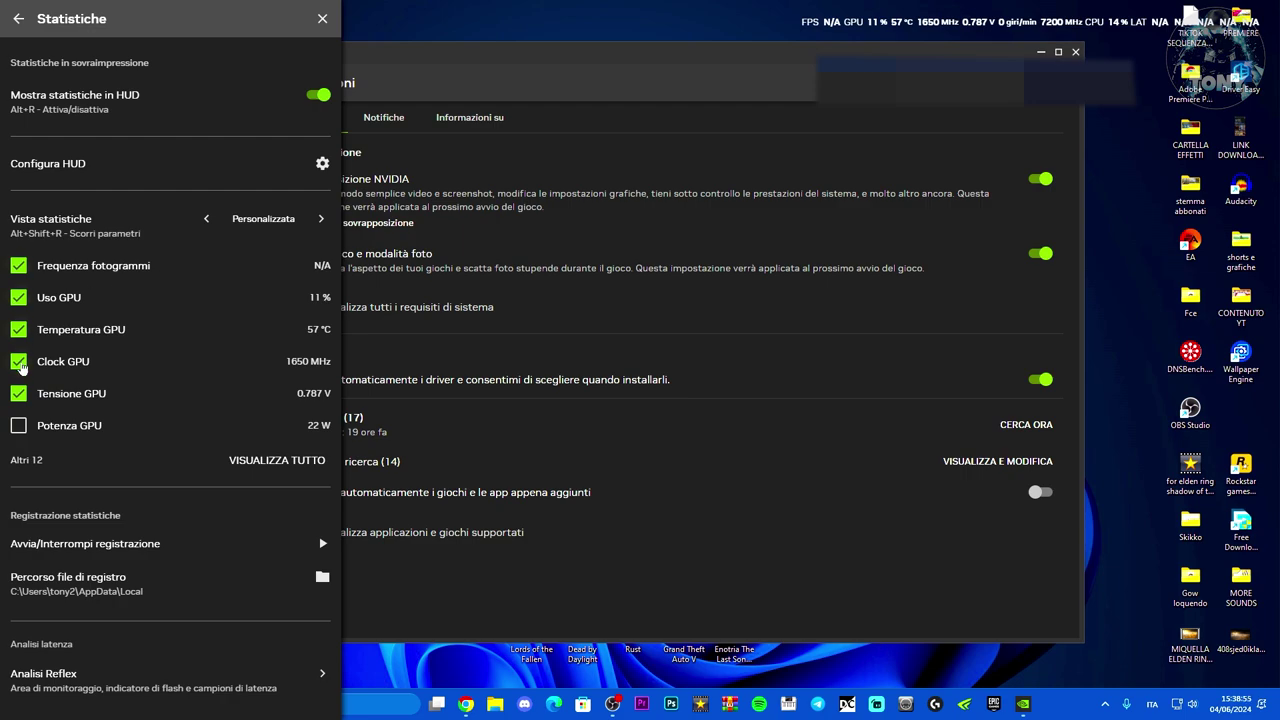
left_click(19, 427)
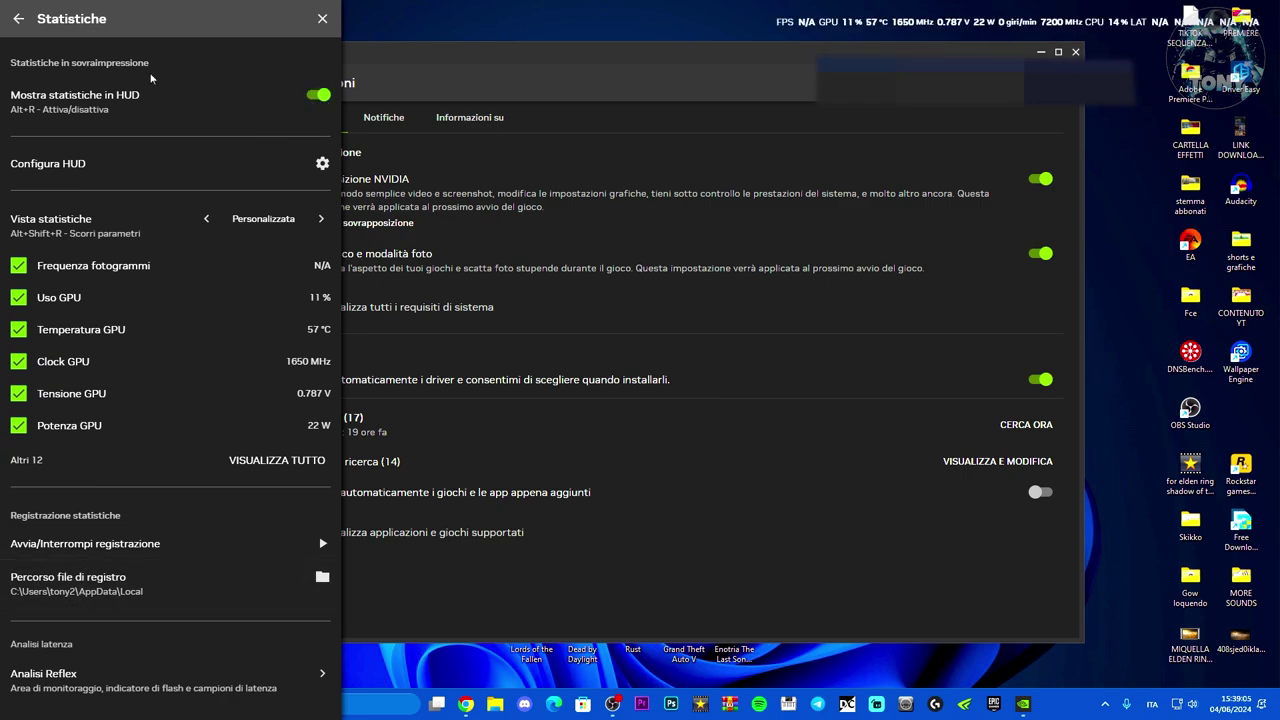
left_click(14, 20)
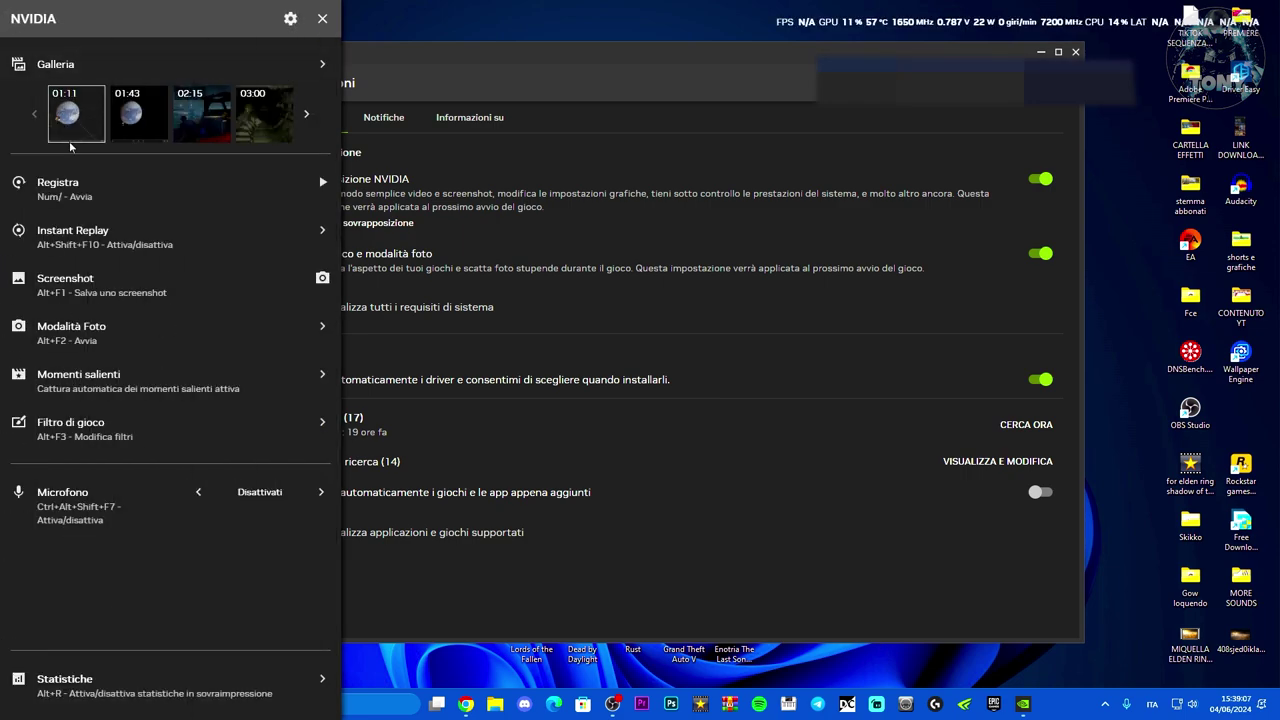
In the HUD settings, cycle the microphone indicator's position through In alto a sinistra and Nessuno, and step back two options.
left_click(290, 18)
left_click(77, 102)
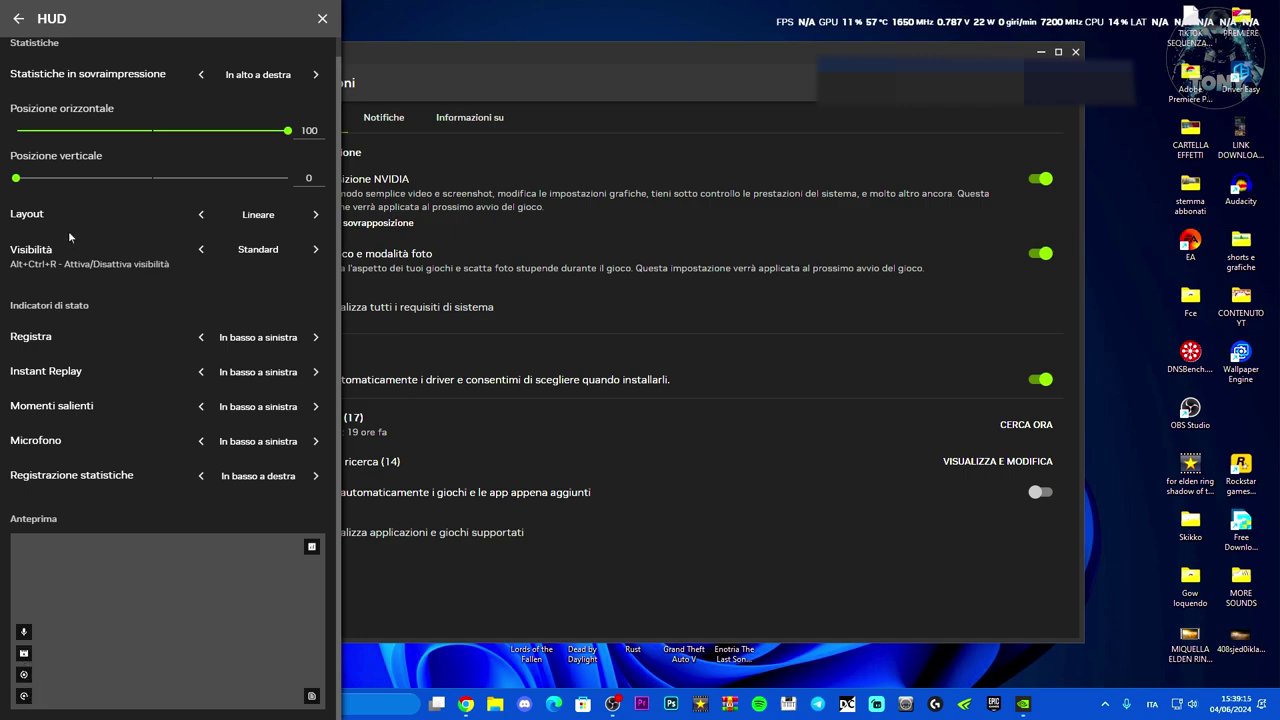
left_click_drag(16, 178, 14, 216)
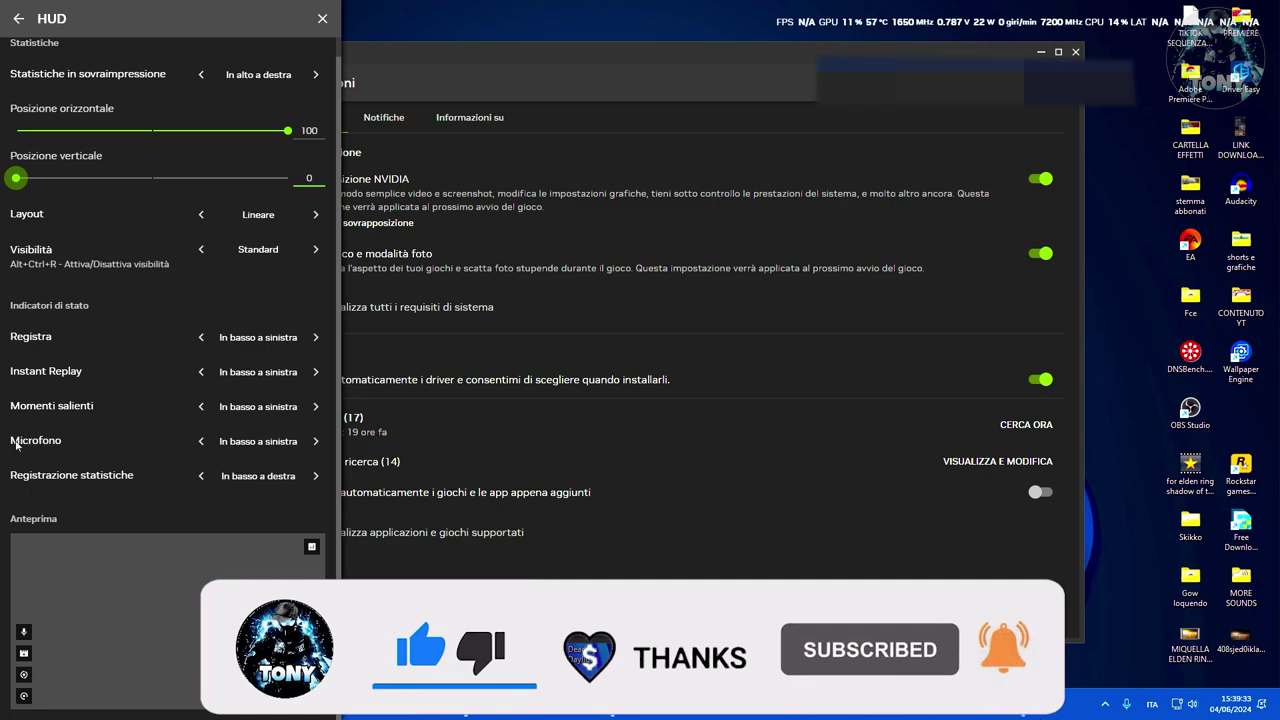
left_click(316, 441)
left_click(317, 442)
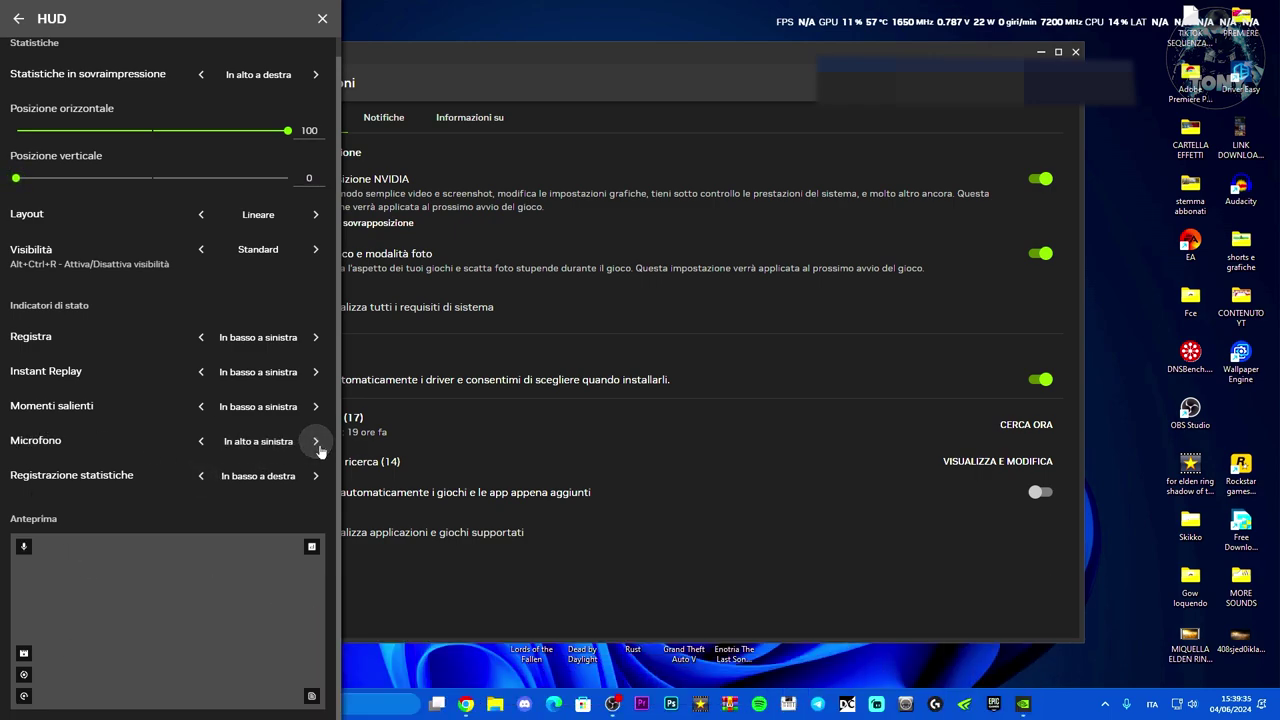
left_click(316, 442)
left_click(316, 442)
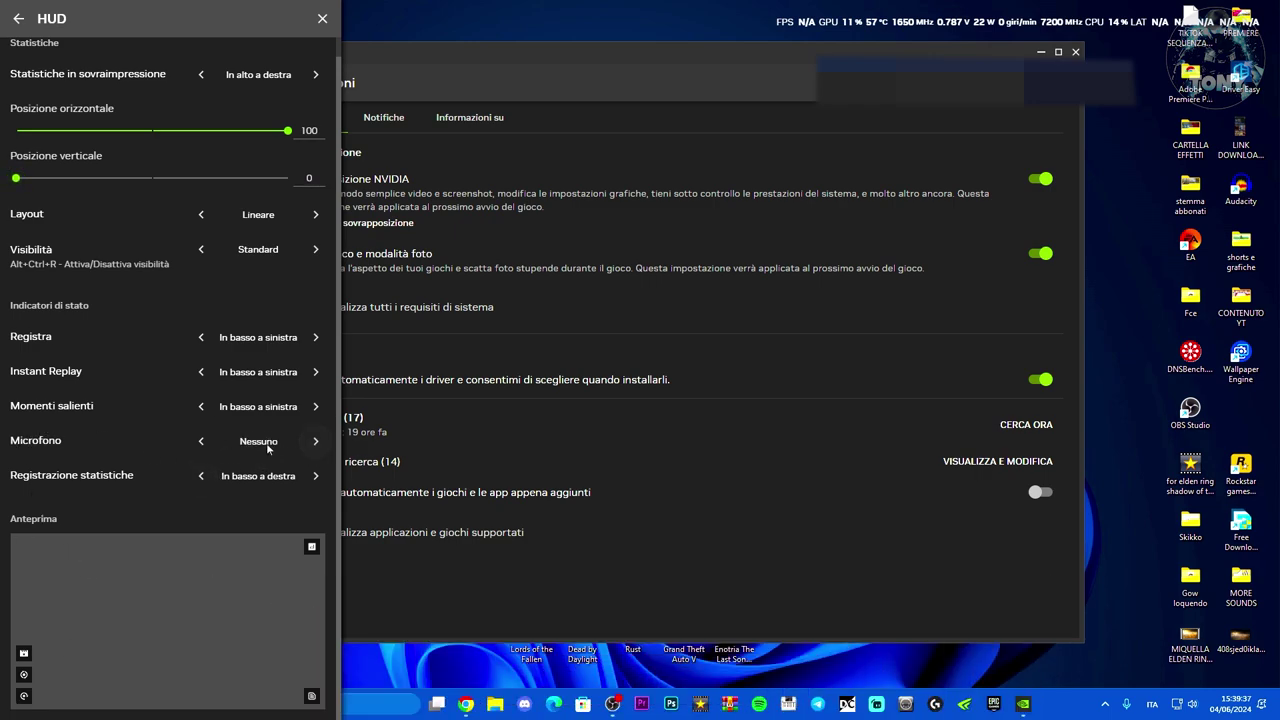
left_click(203, 442)
left_click(203, 442)
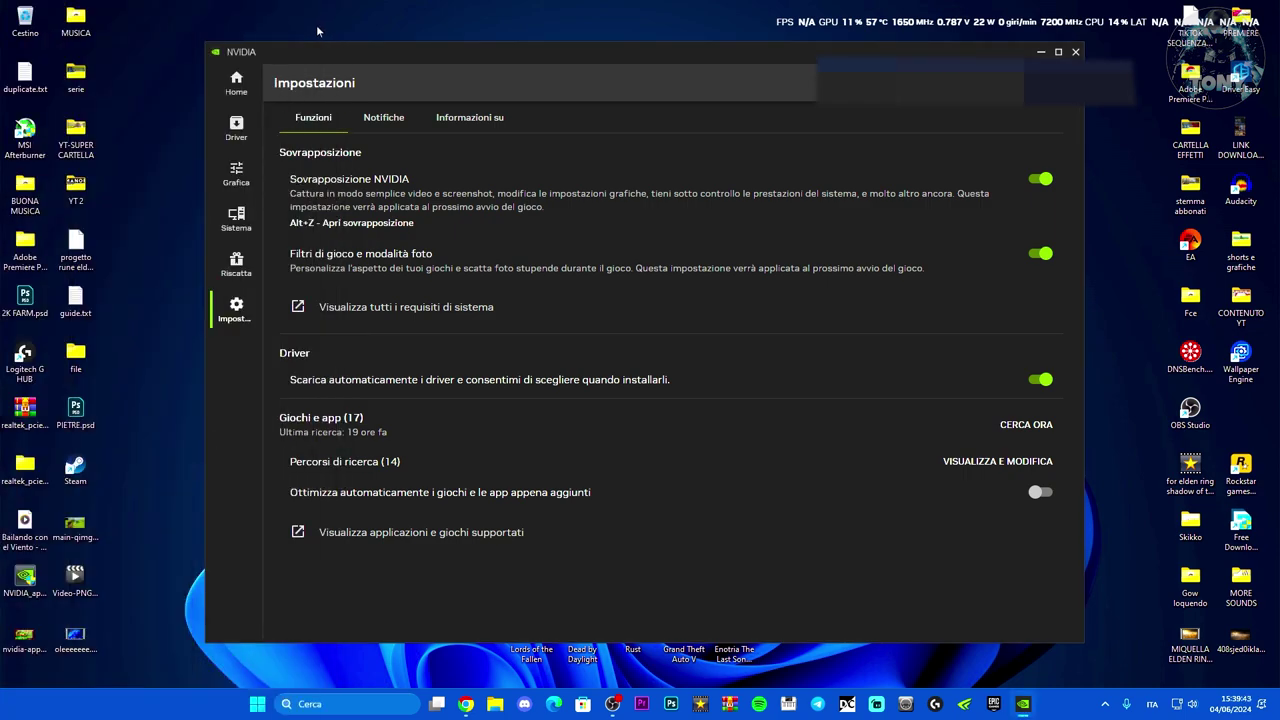
Look over the app's home, driver and program graphics settings pages again.
left_click(237, 84)
left_click(238, 128)
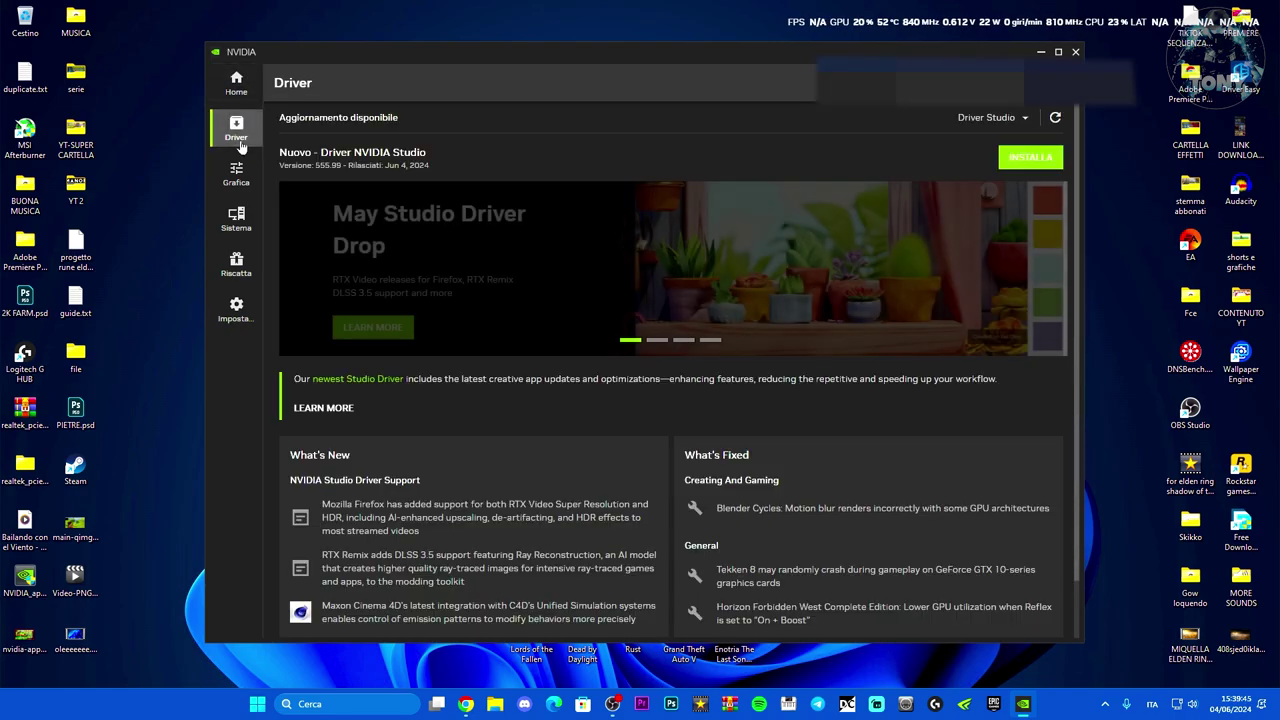
left_click(235, 178)
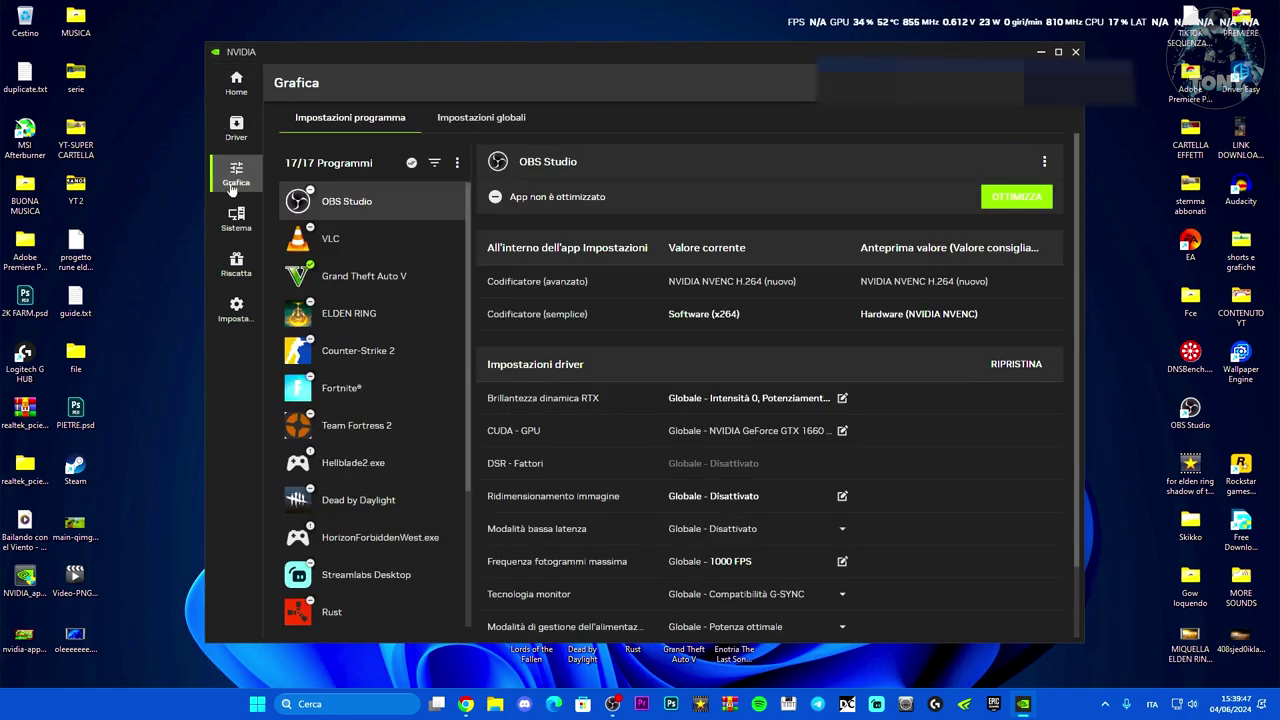